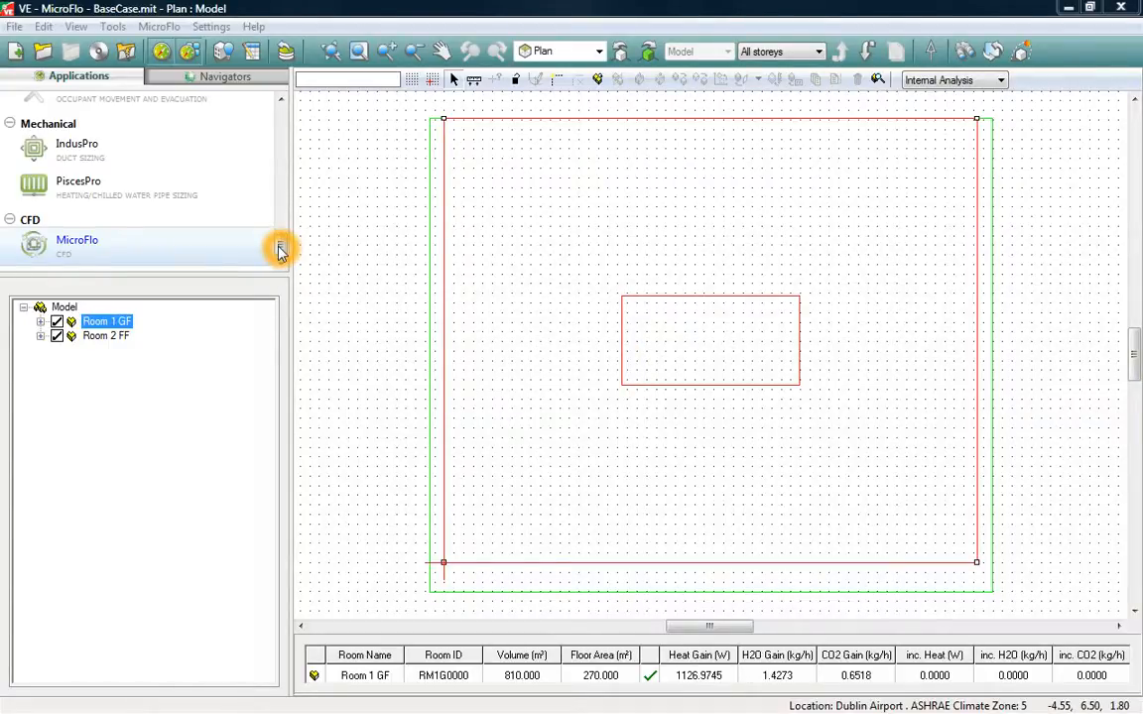
# Switch to Vista results analysis and plot only the air temperature of Room 1 GF from v2 dublin no cooling.aps
pyautogui.moveTo(279, 251); pyautogui.dragTo(280, 146)
pyautogui.click(79, 168)
pyautogui.click(66, 168)
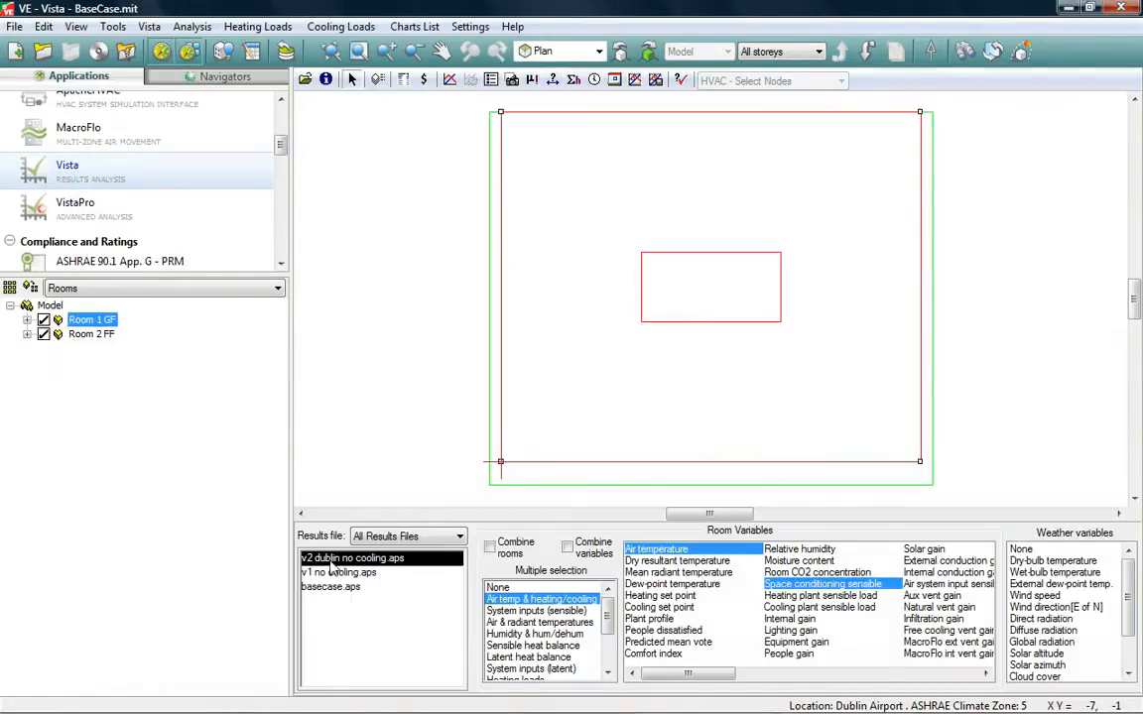
pyautogui.click(330, 559)
pyautogui.click(645, 550)
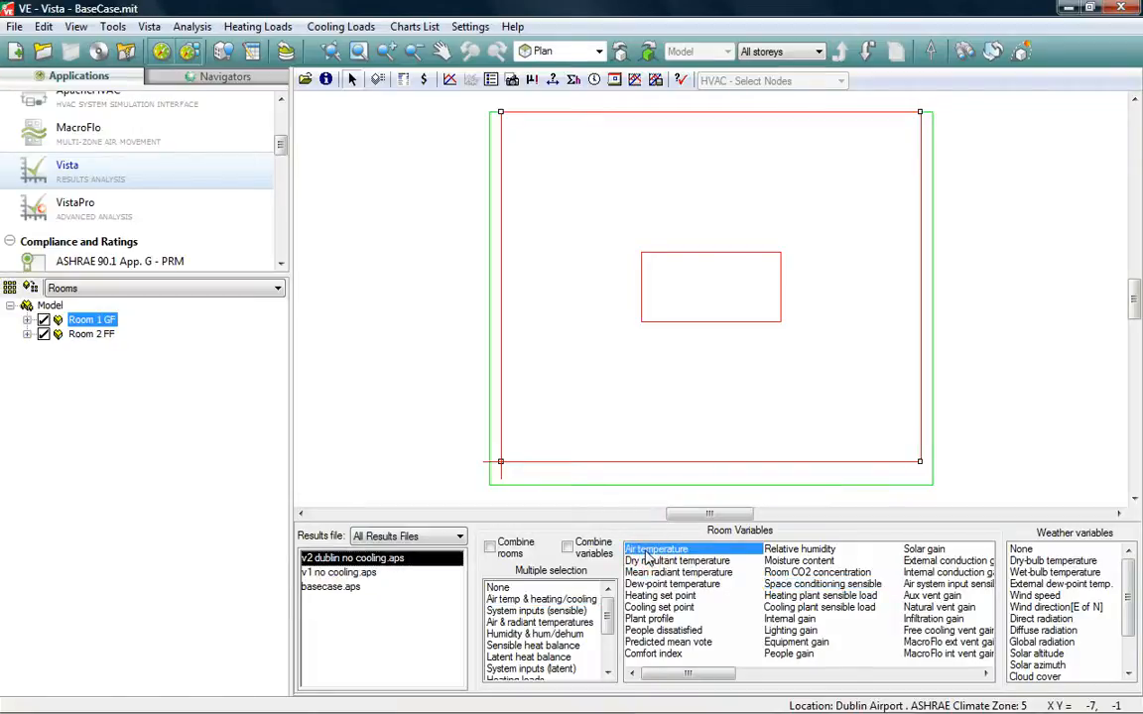
pyautogui.click(449, 80)
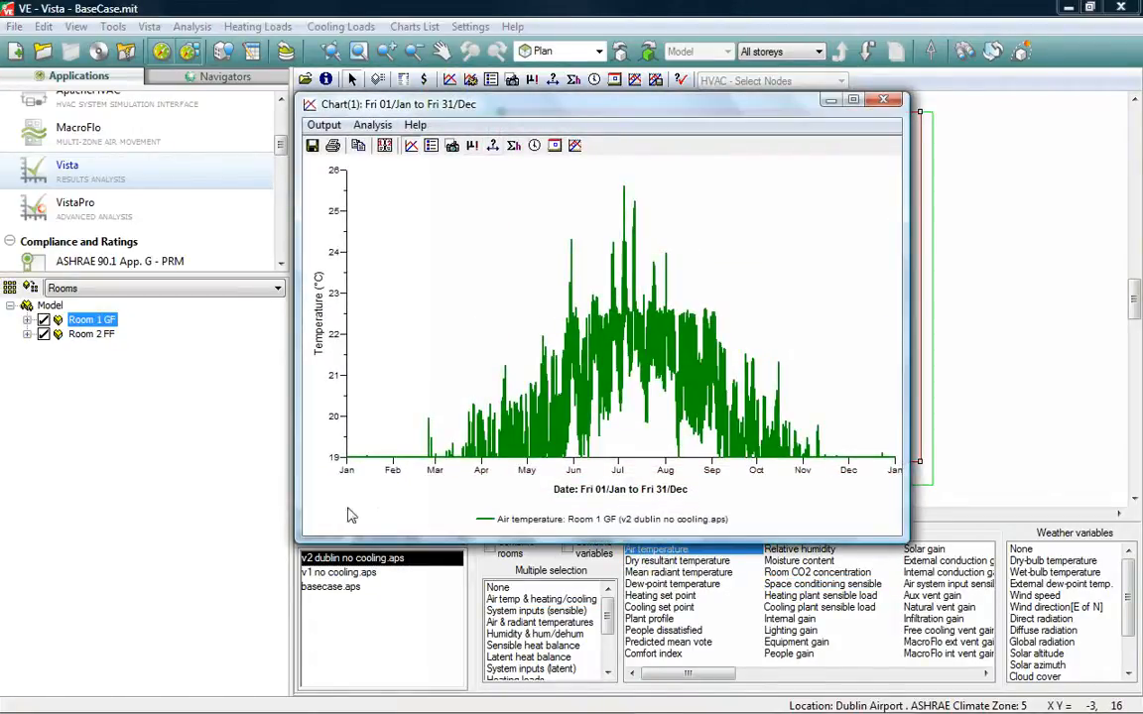
# Restrict the temperature chart to the single day 5 July and close the date selection
pyautogui.click(366, 126)
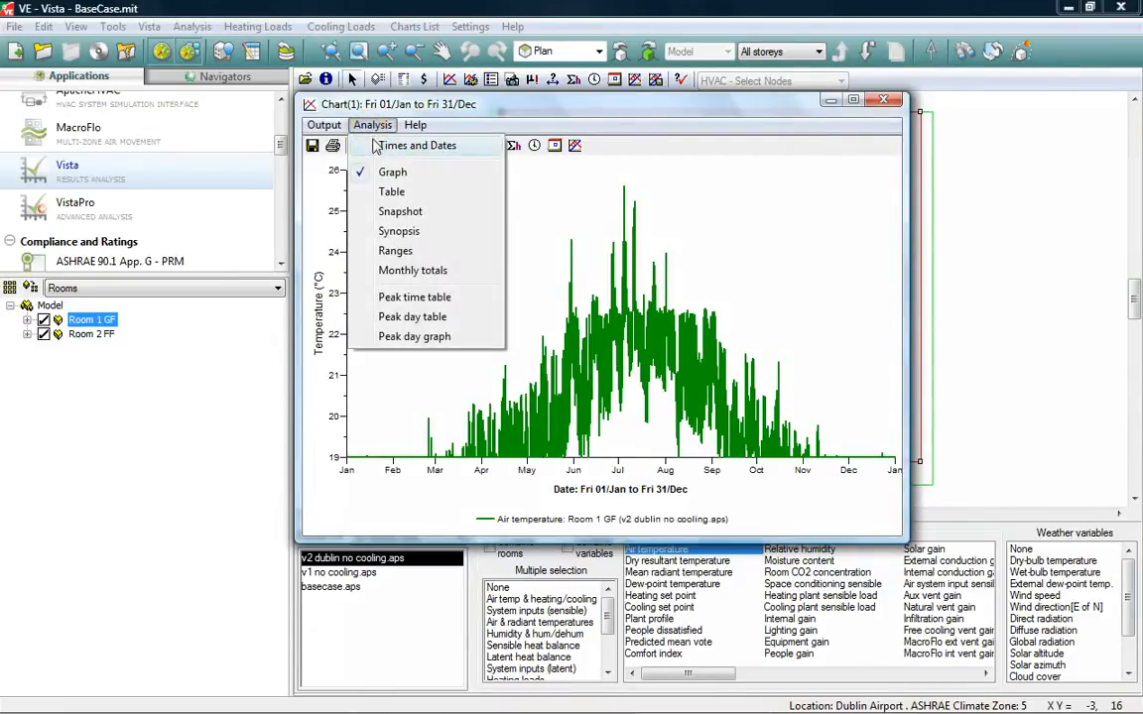
pyautogui.click(371, 146)
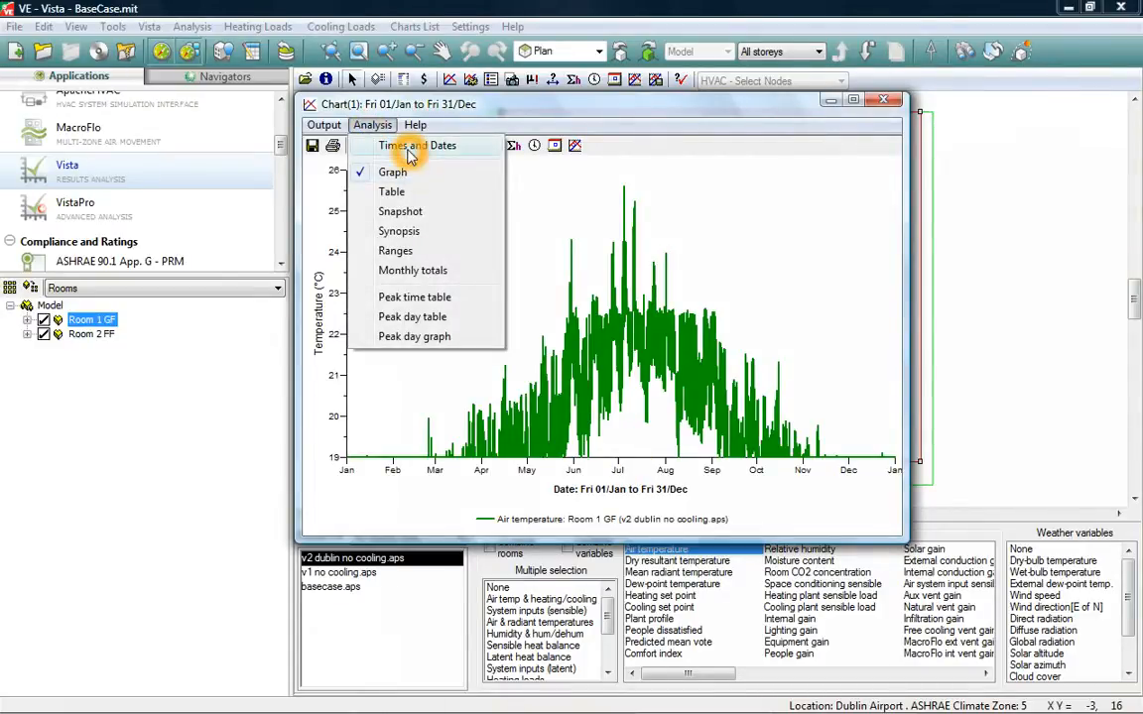
pyautogui.click(330, 244)
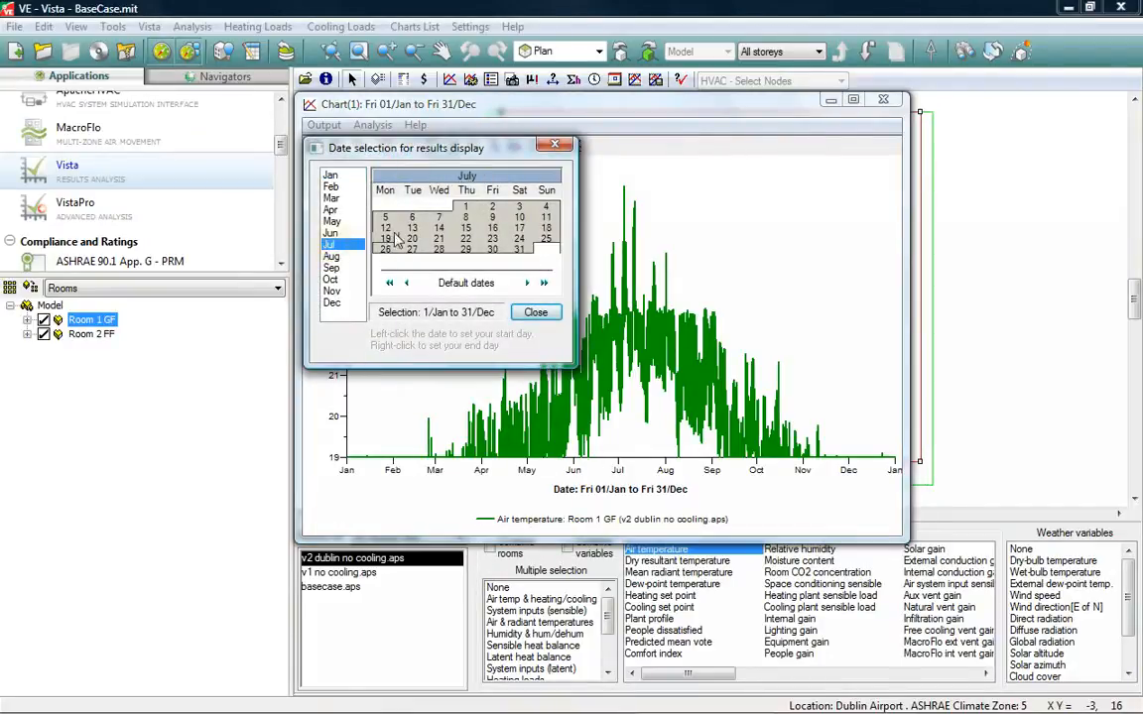
pyautogui.click(386, 217)
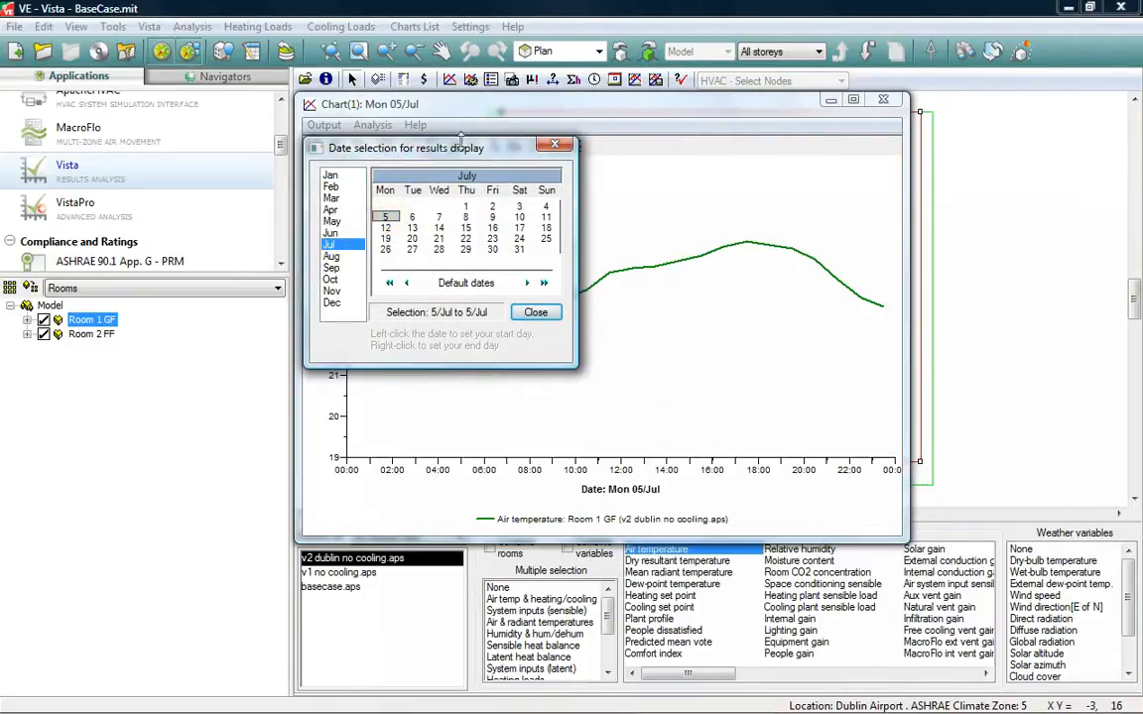
pyautogui.moveTo(460, 141); pyautogui.dragTo(585, 260)
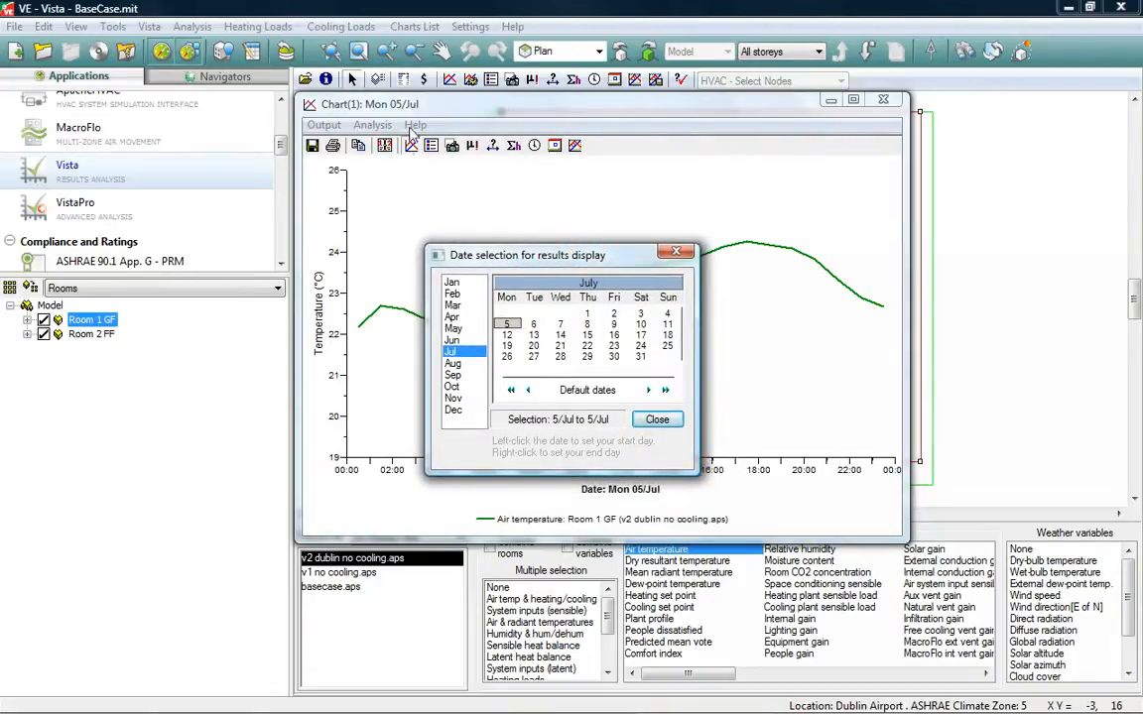
pyautogui.click(679, 255)
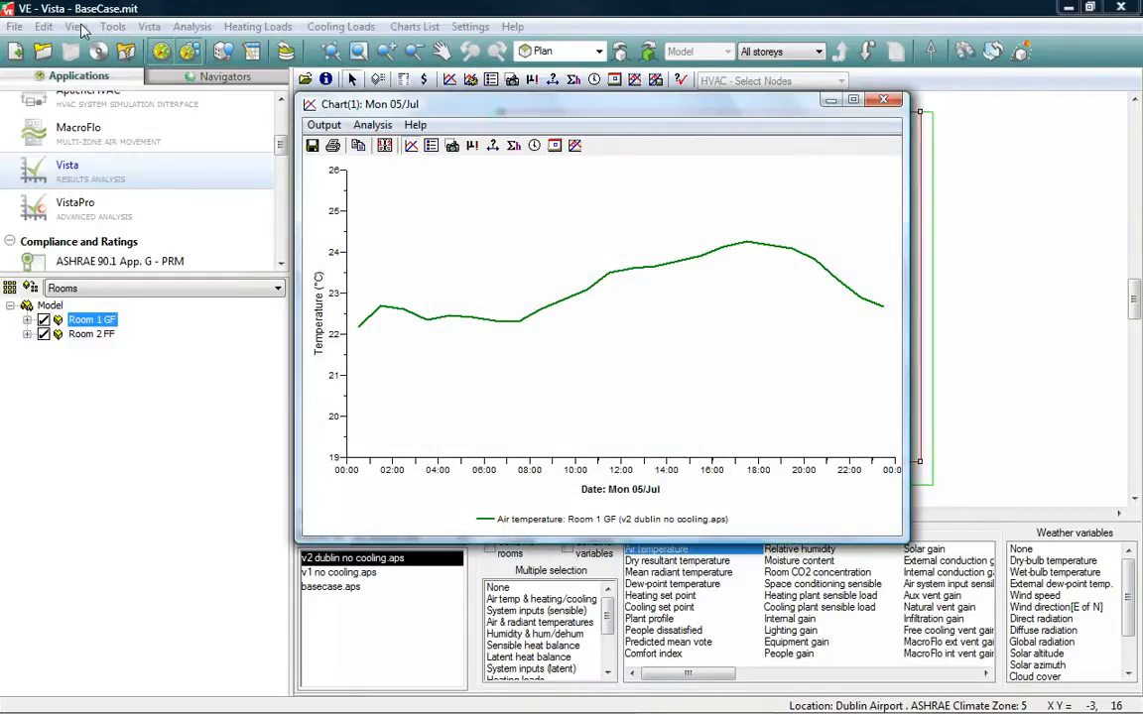
# Export the boundary conditions file v2 dublin no cooling.bcf for 5 July with an afternoon start time and 60-minute averaging
pyautogui.click(149, 27)
pyautogui.click(168, 93)
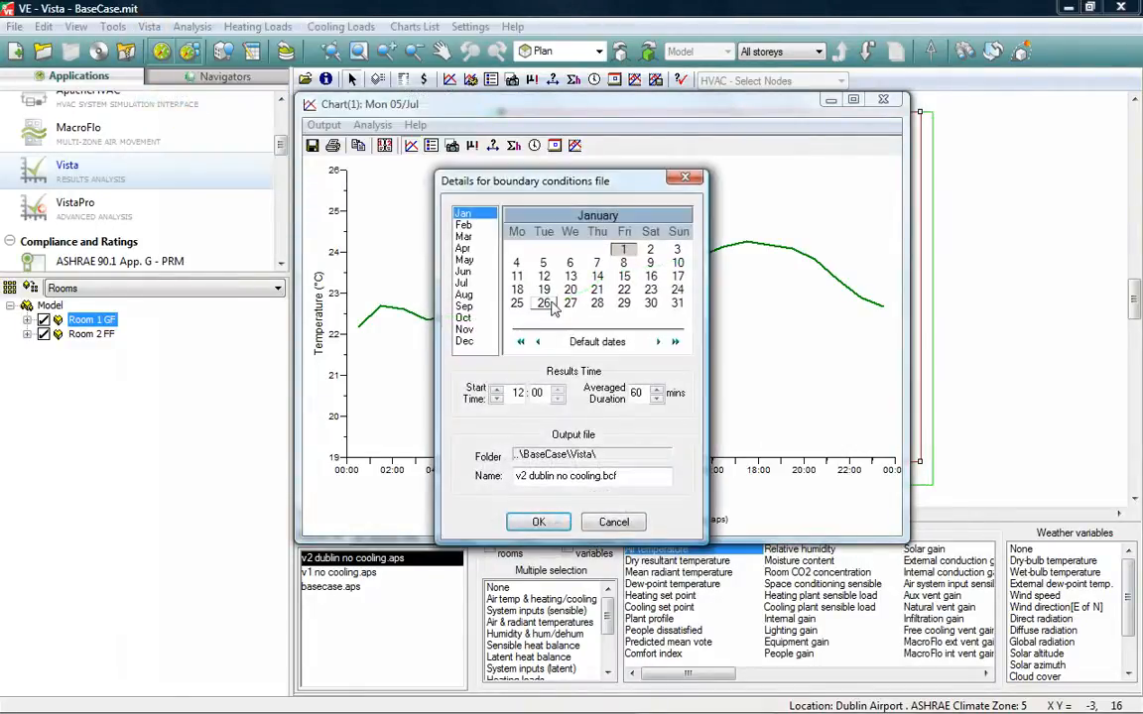
pyautogui.click(463, 283)
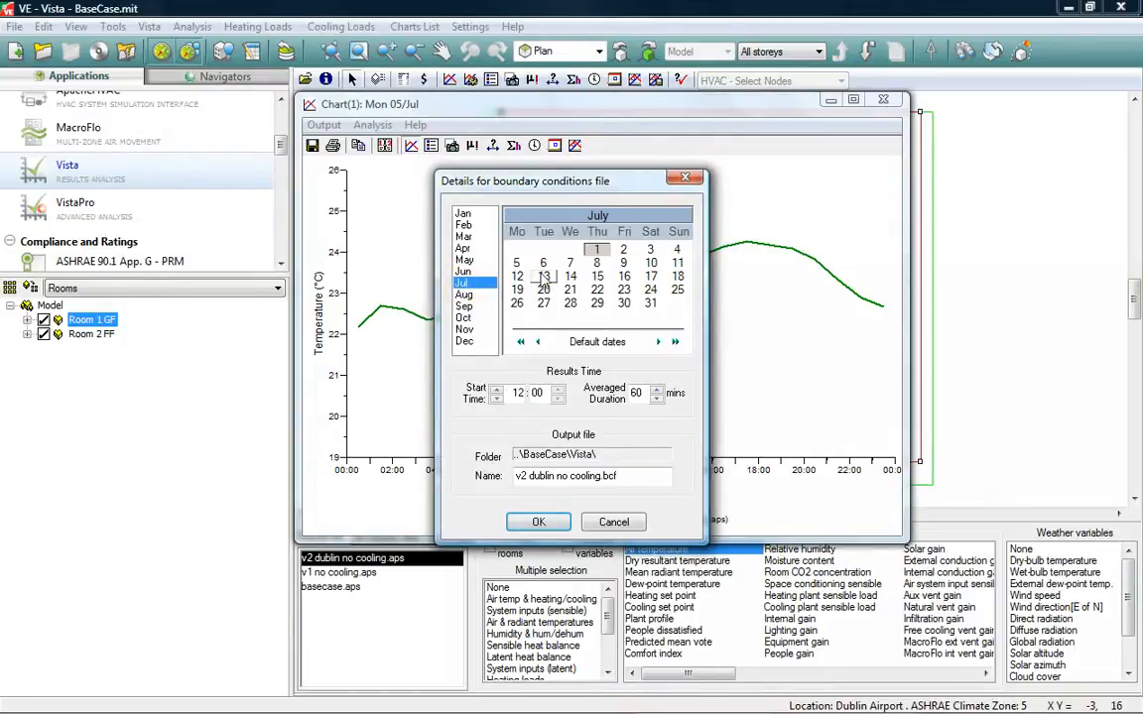
pyautogui.click(517, 271)
pyautogui.click(558, 394)
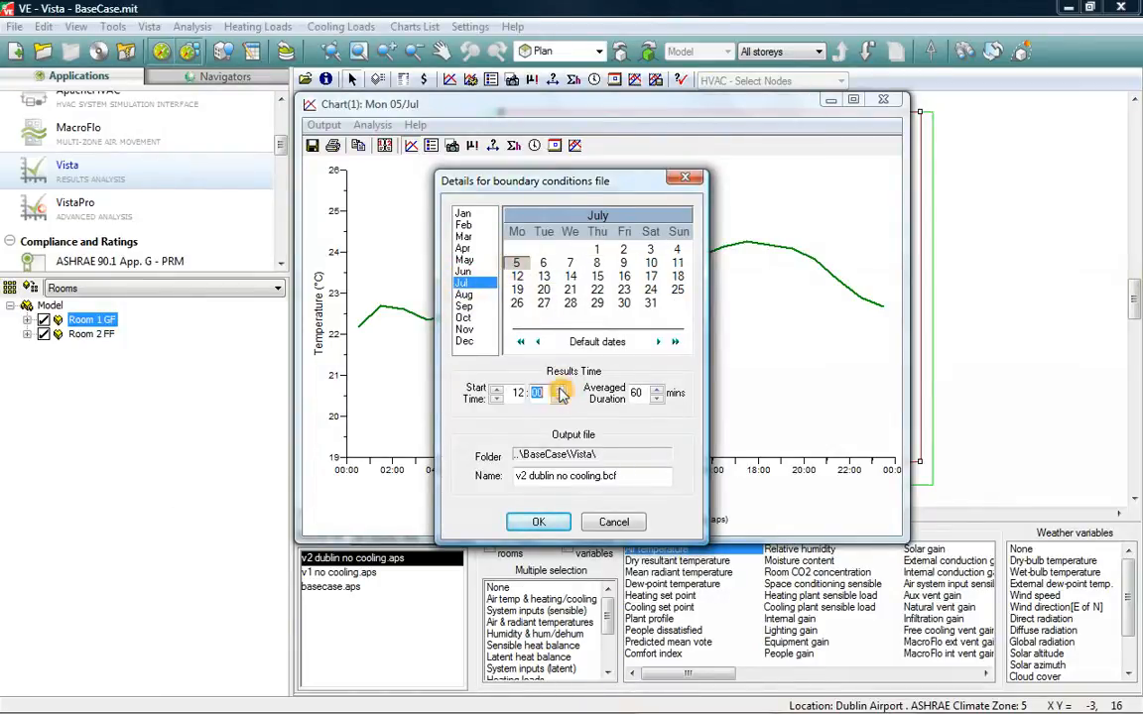
pyautogui.click(497, 389)
pyautogui.click(497, 390)
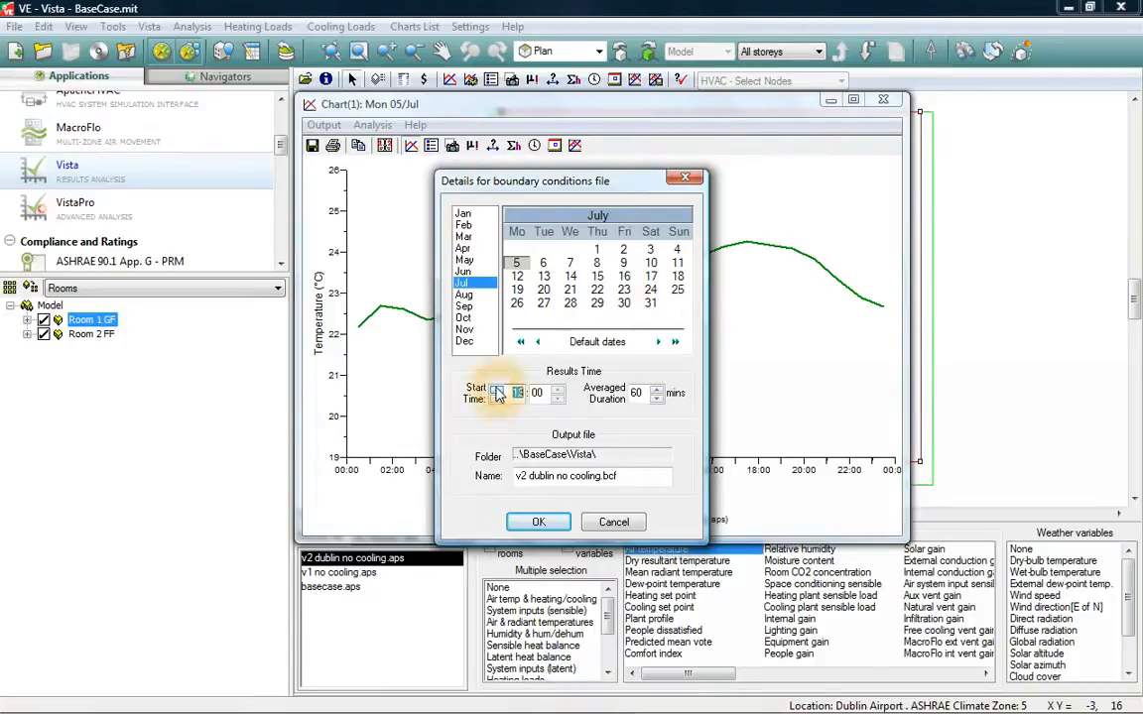
pyautogui.click(497, 390)
pyautogui.click(539, 523)
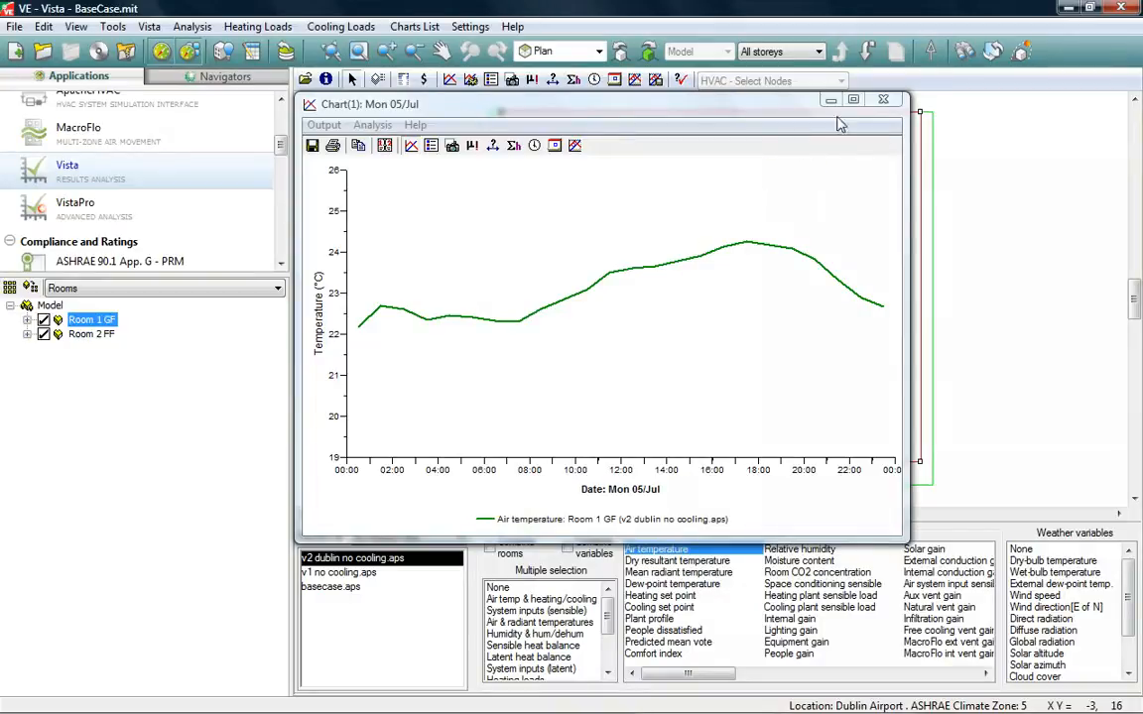
# Close the temperature chart, switch to MicroFlo and move Room 1 GF down to surface level
pyautogui.click(884, 102)
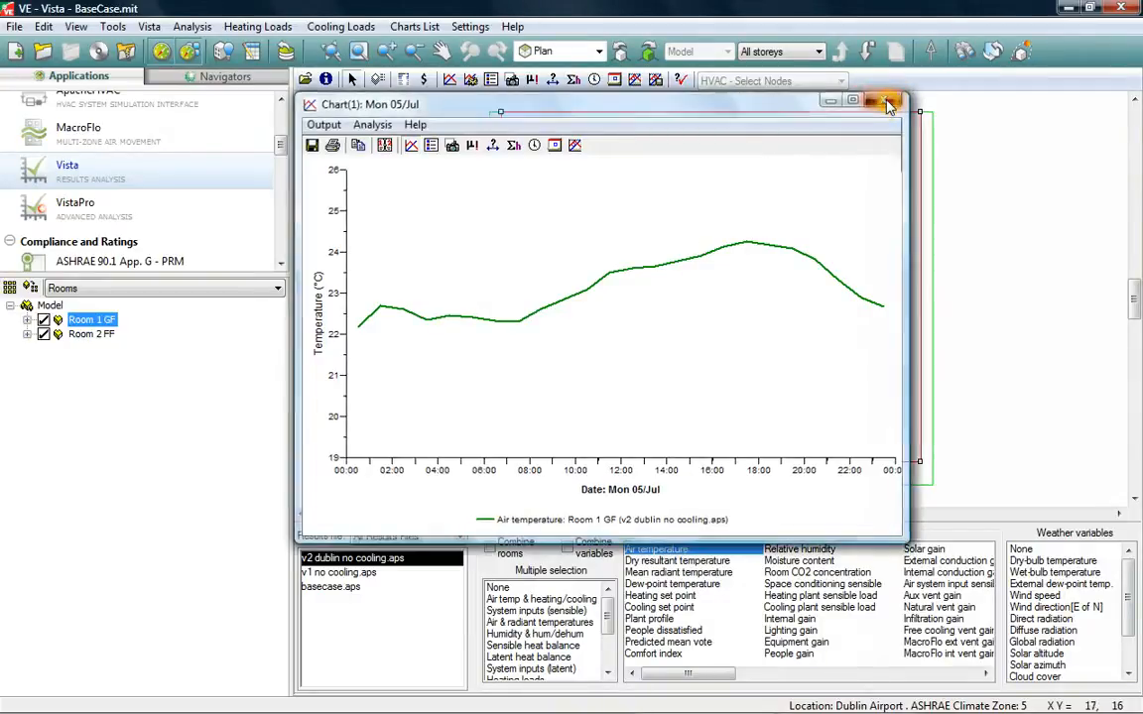
pyautogui.moveTo(281, 147); pyautogui.dragTo(281, 260)
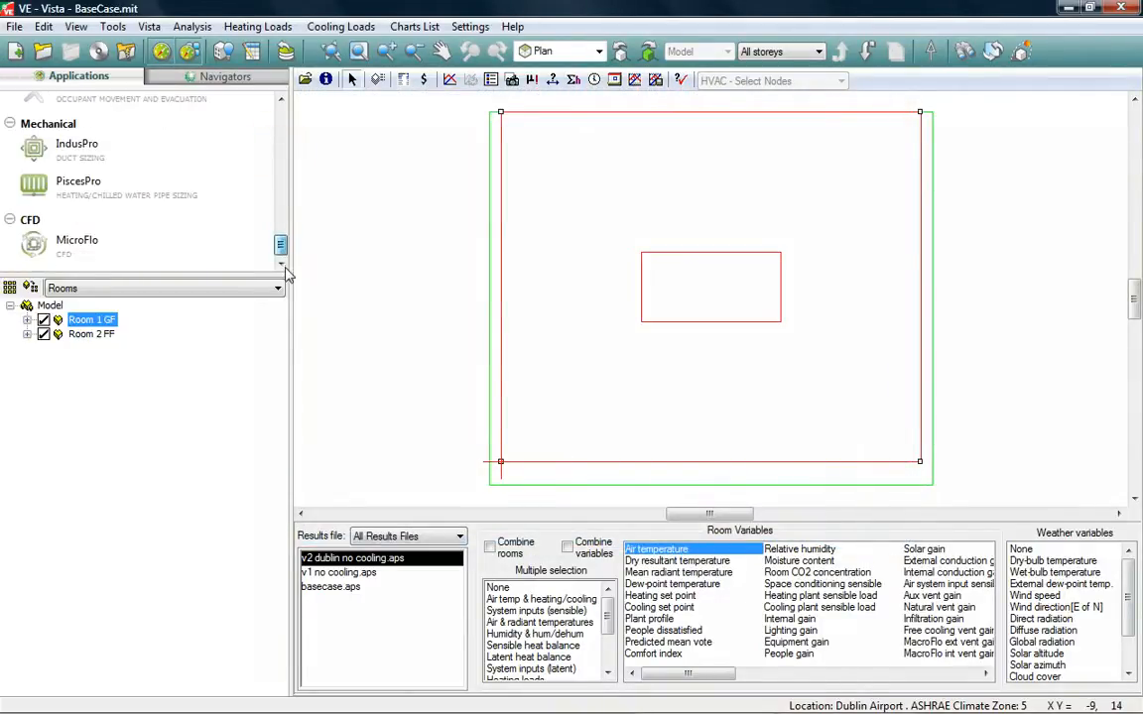
pyautogui.click(71, 243)
pyautogui.click(405, 538)
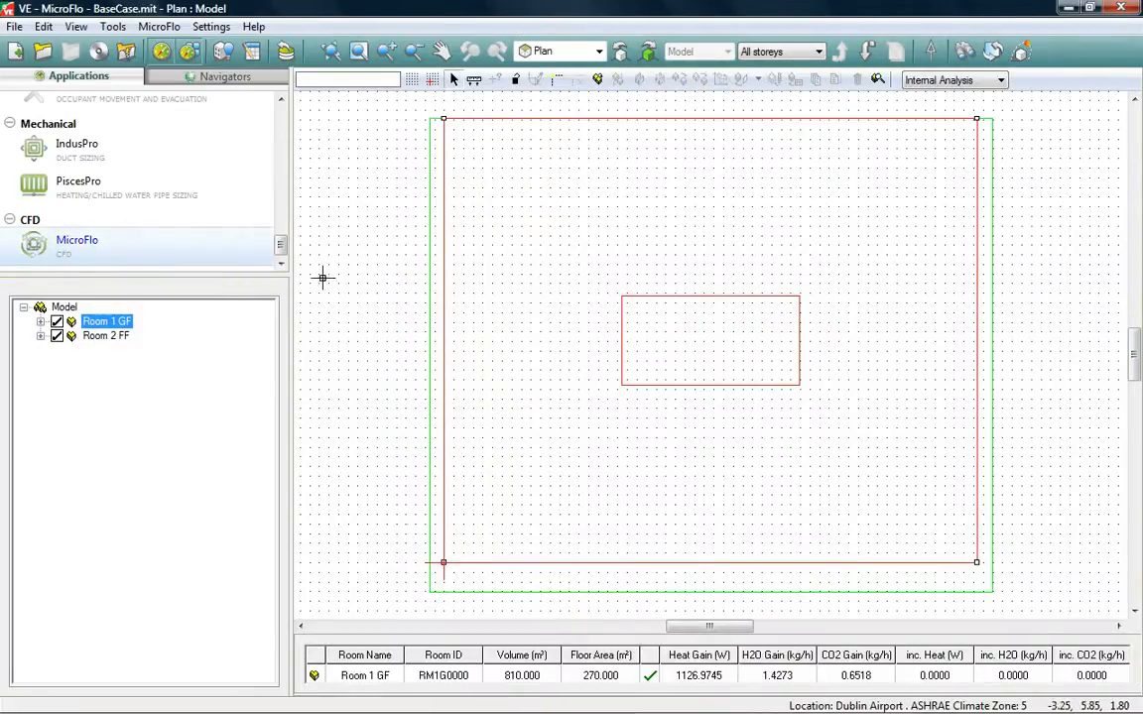
pyautogui.click(685, 93)
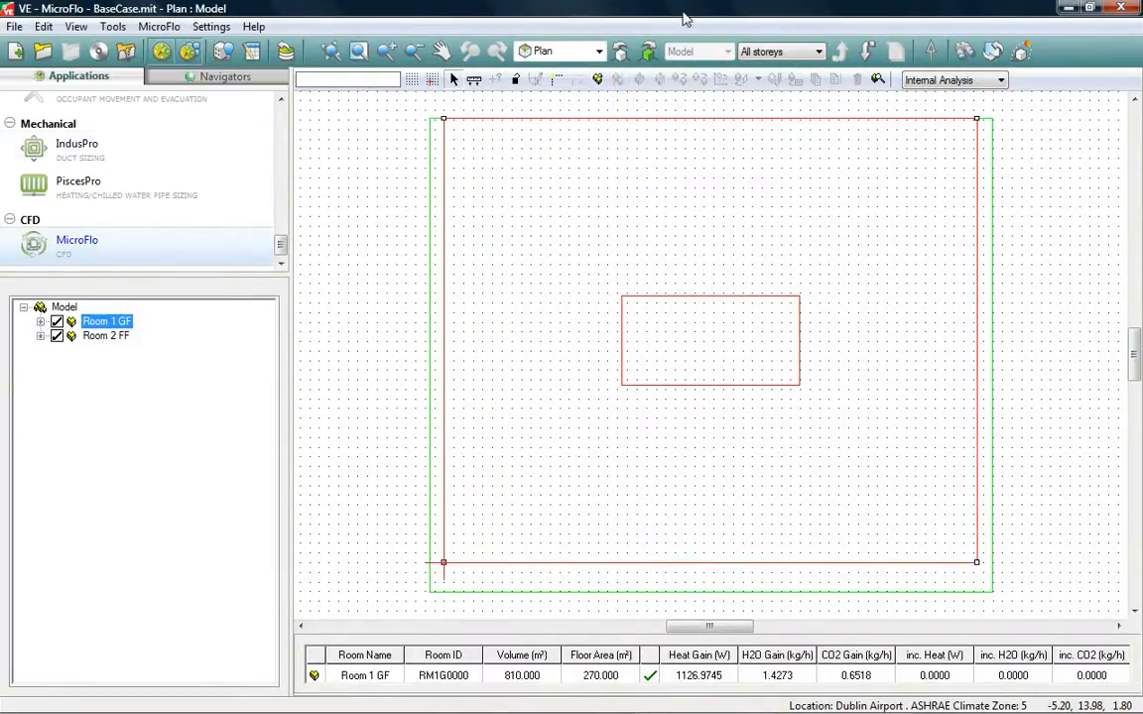
pyautogui.click(866, 52)
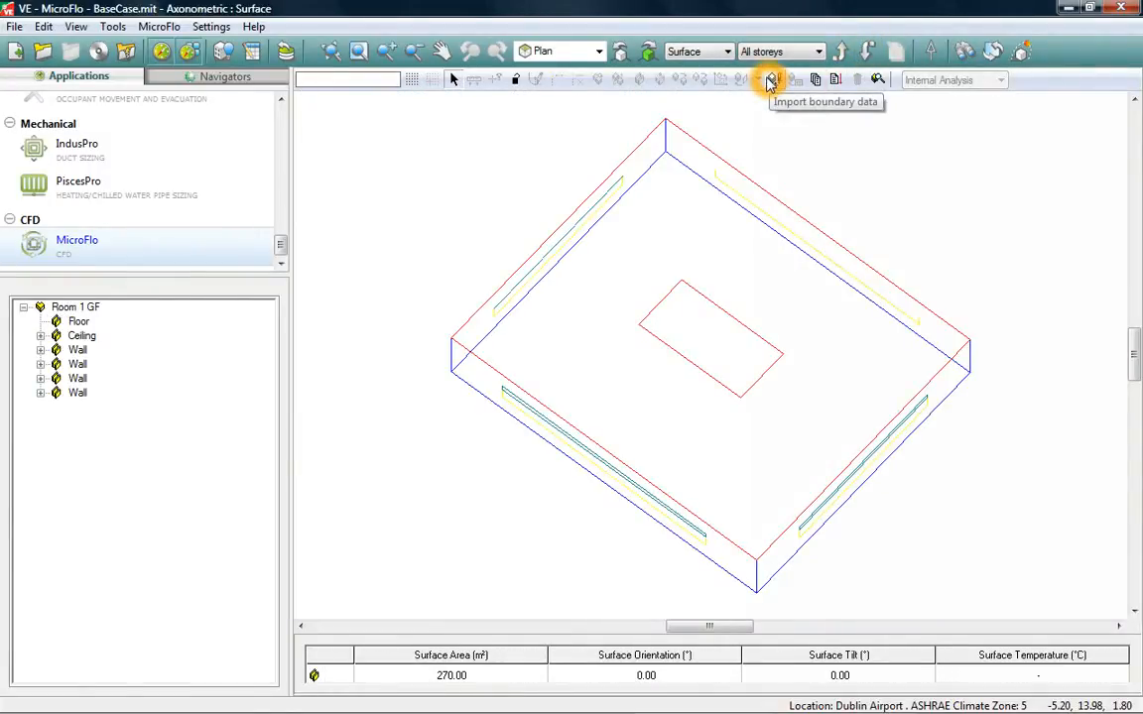
# Import boundary conditions from v2 dublin no cooling.bcf, including room gains and opening flows with the window opening position set to Top
pyautogui.click(771, 80)
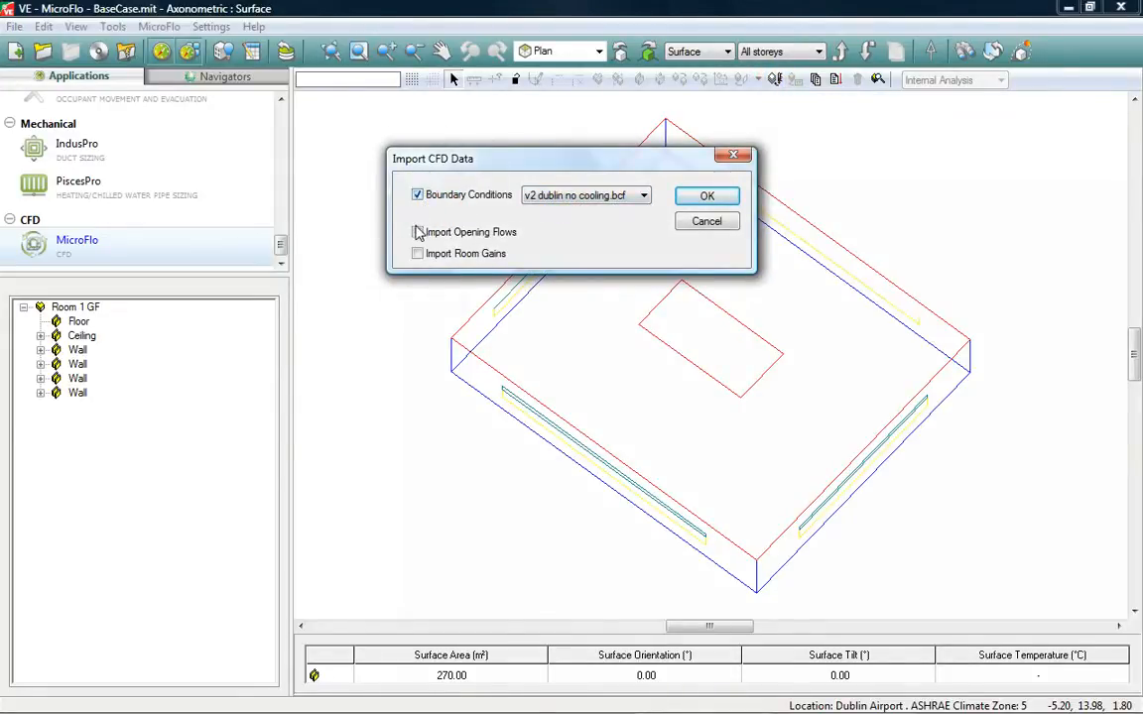
pyautogui.click(416, 232)
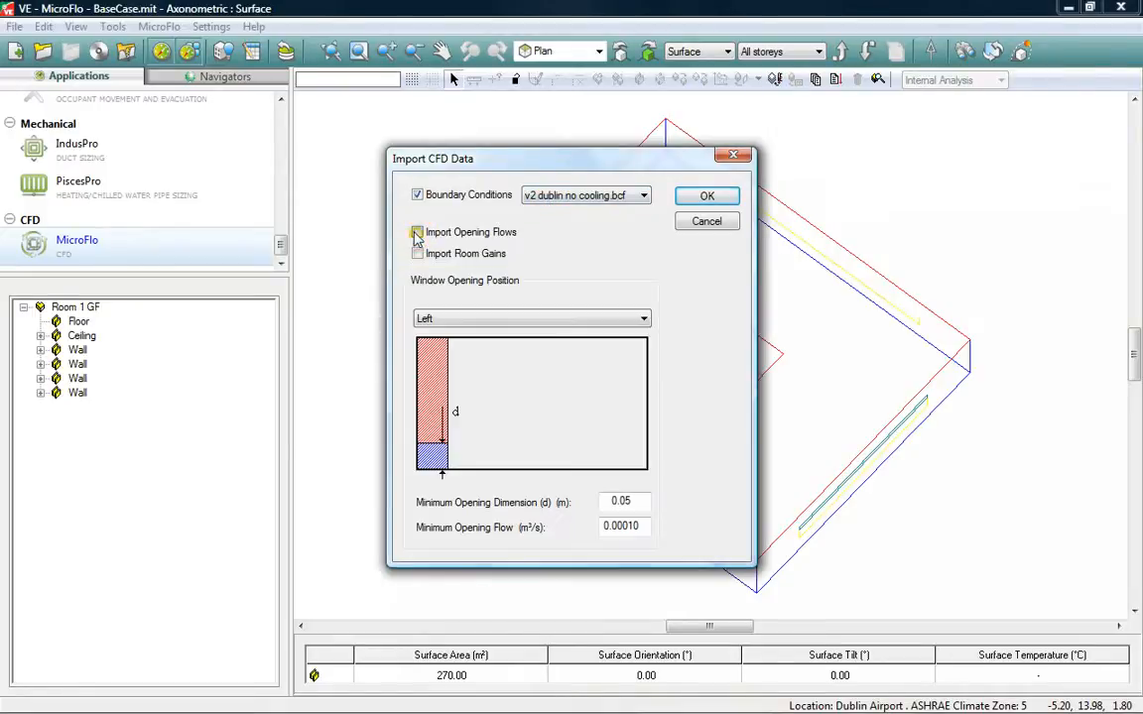
pyautogui.click(417, 233)
pyautogui.click(585, 318)
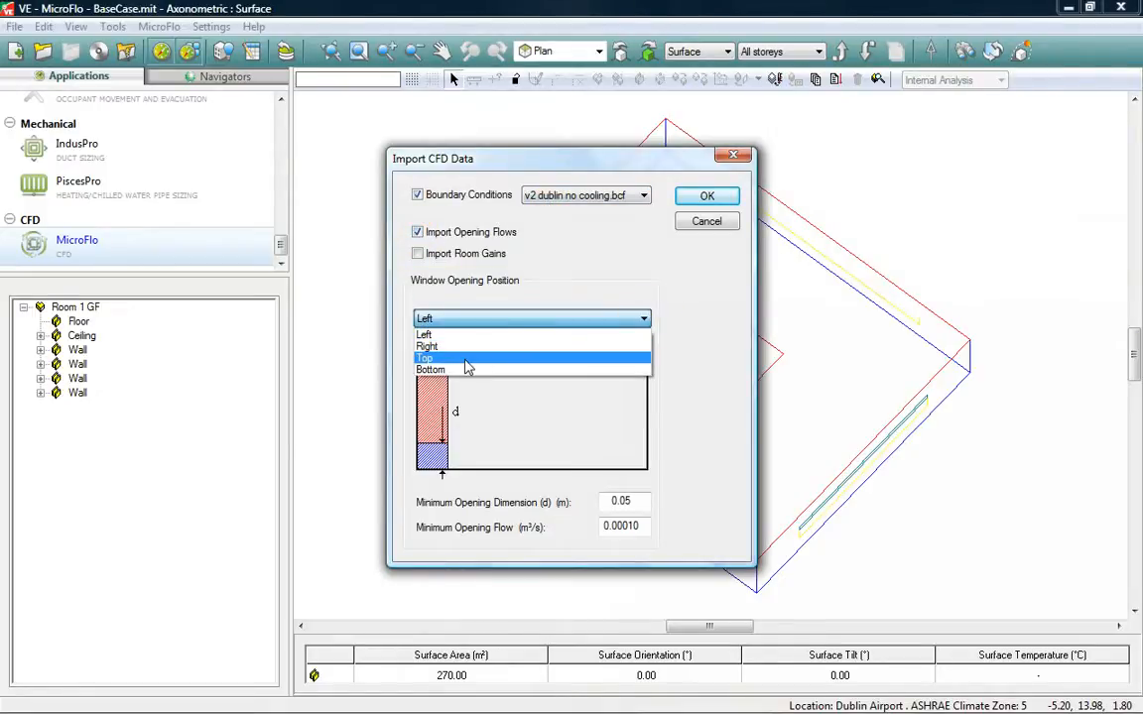
pyautogui.click(466, 359)
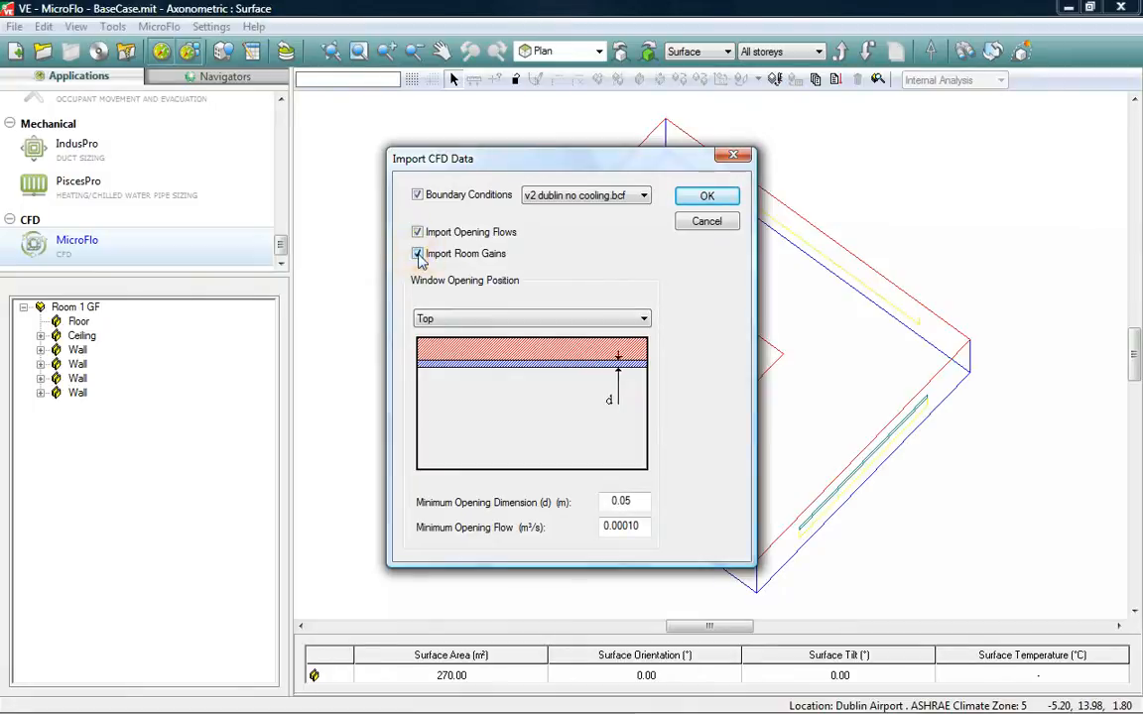
pyautogui.click(707, 196)
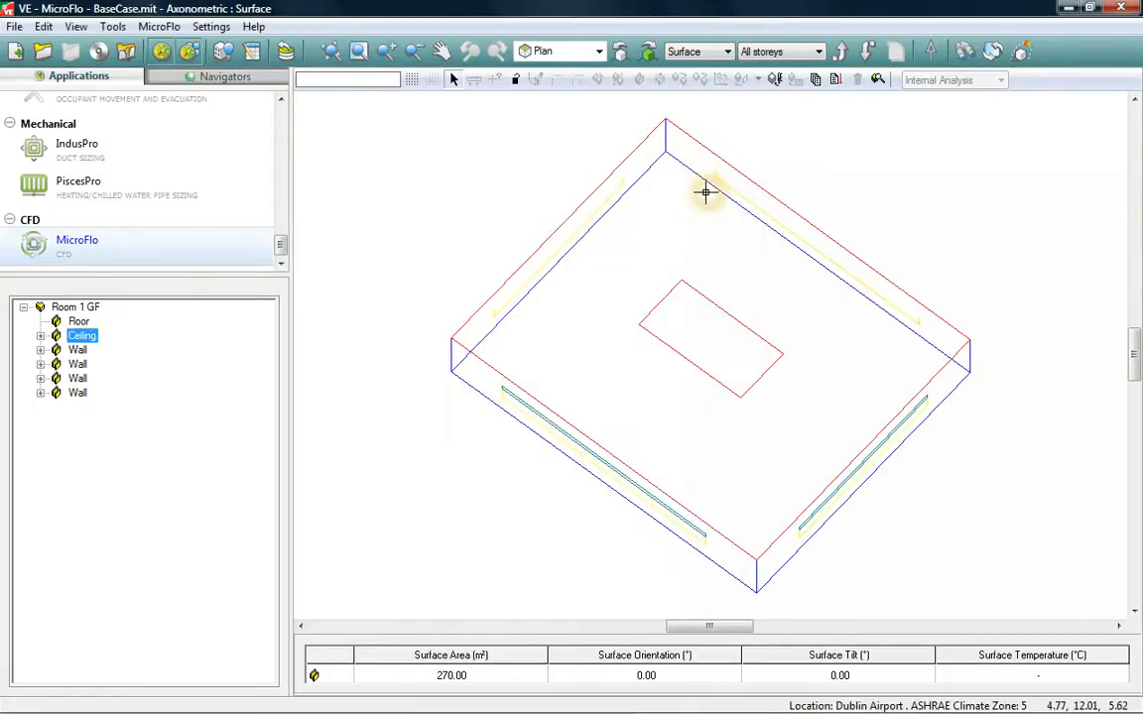
pyautogui.click(705, 190)
pyautogui.click(685, 152)
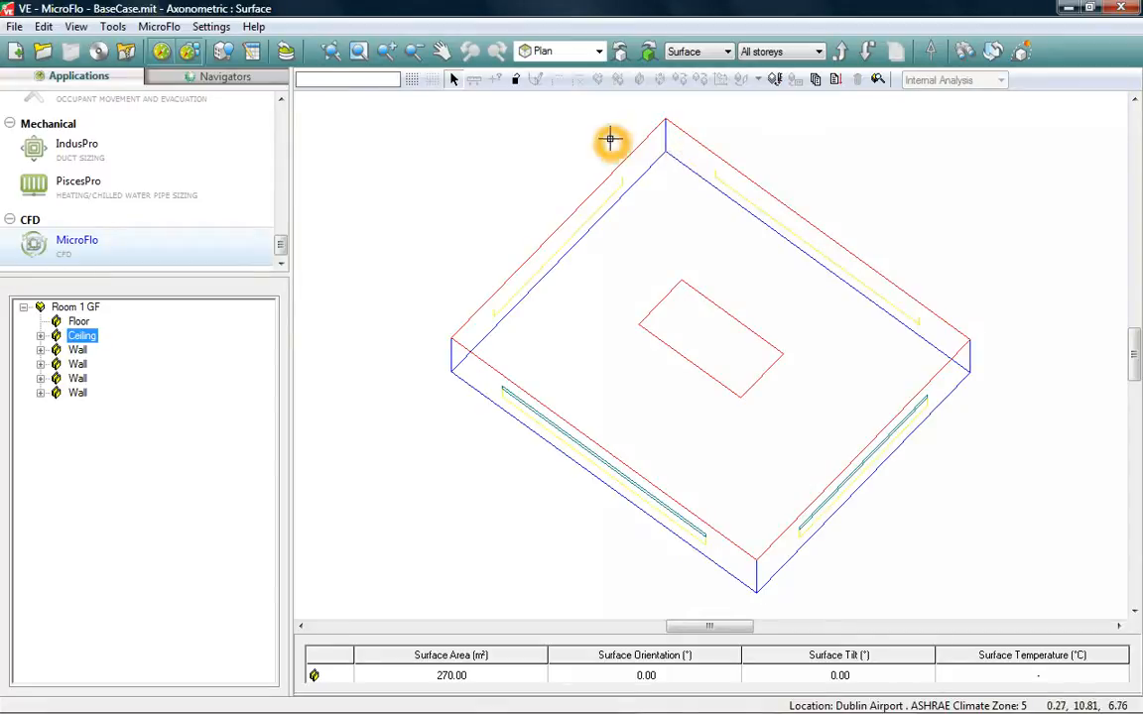
# Switch the room to component mode and choose Solid Heat Source as the component to place
pyautogui.click(727, 53)
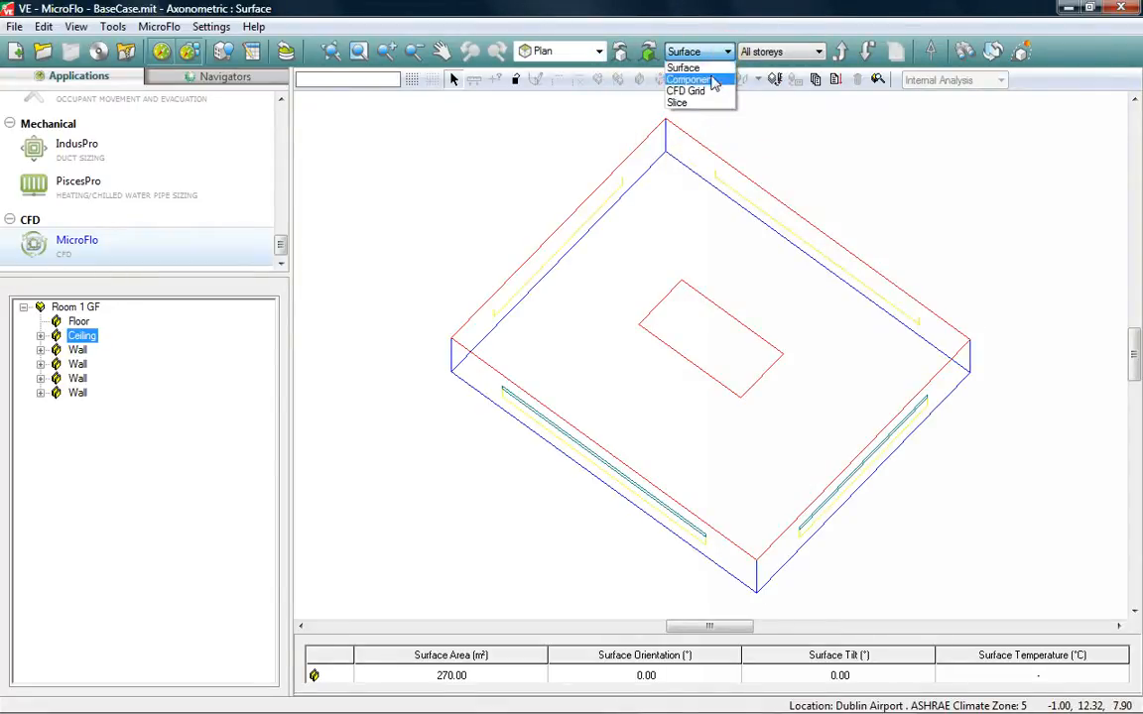
pyautogui.click(711, 80)
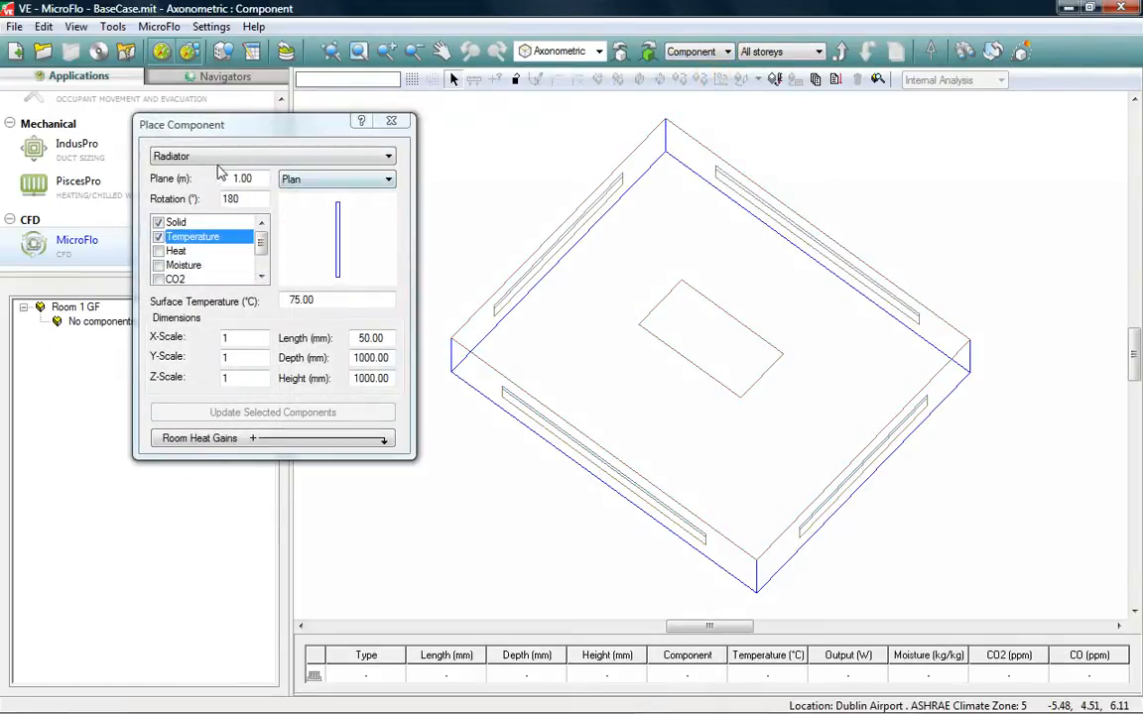
pyautogui.click(386, 158)
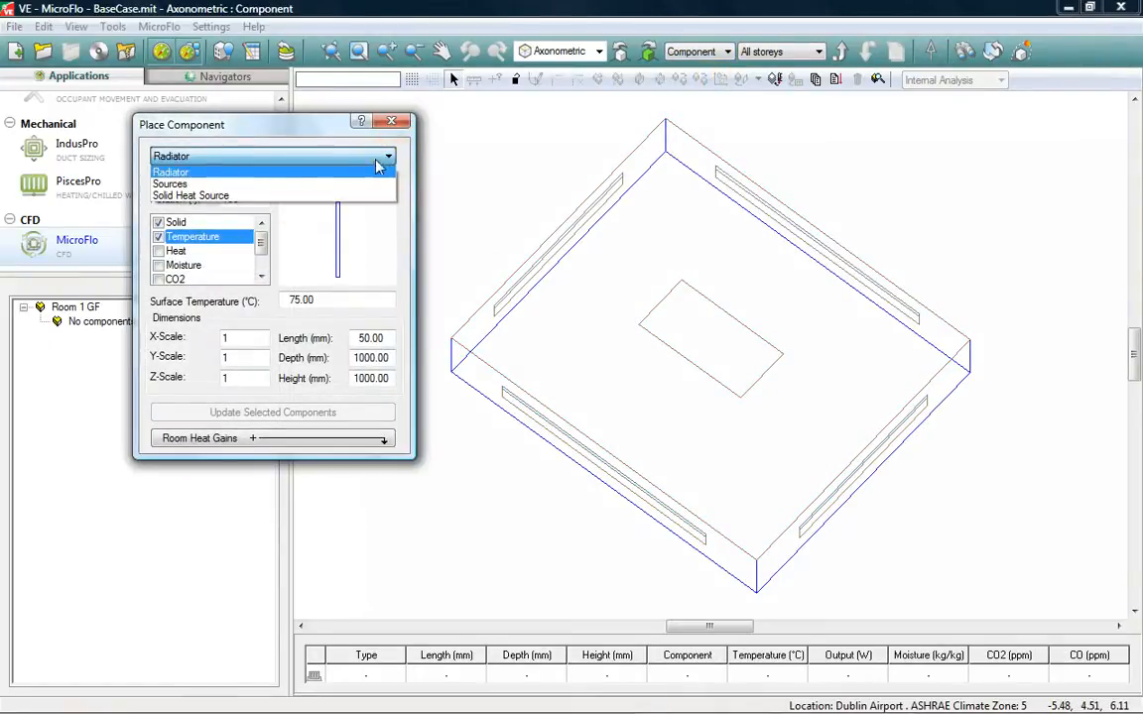
pyautogui.click(170, 196)
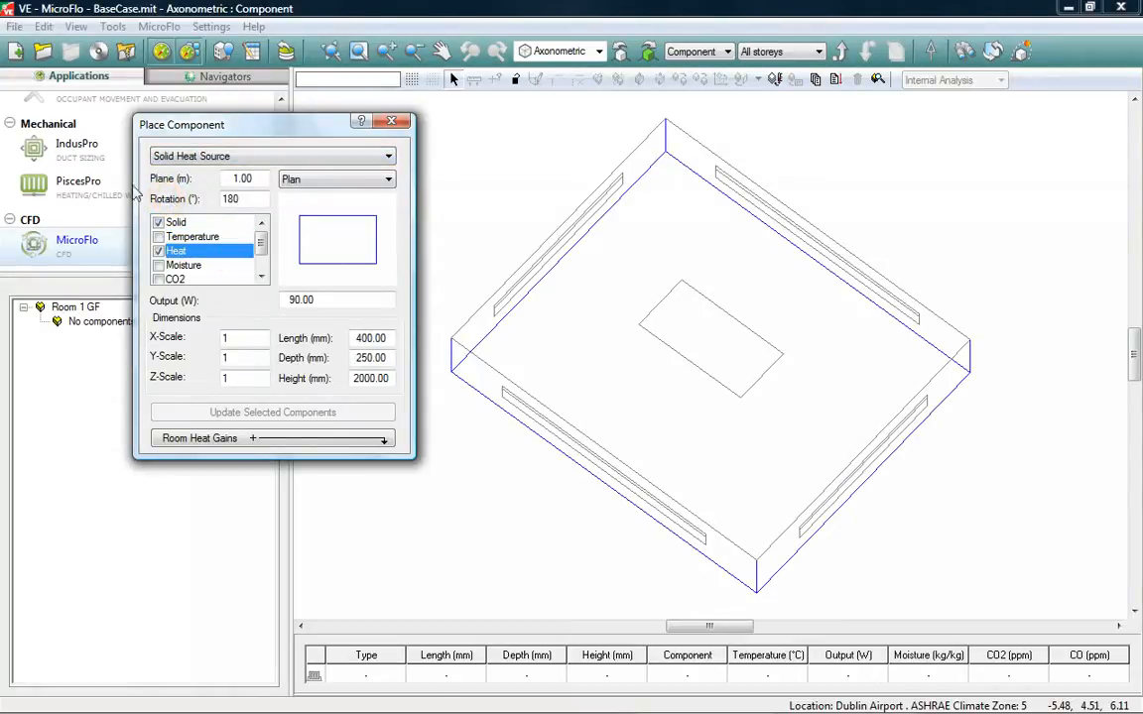
# Set the solid heat source's plane height to 0 m and its rotation to 0°
pyautogui.doubleClick(238, 178)
pyautogui.click(260, 180)
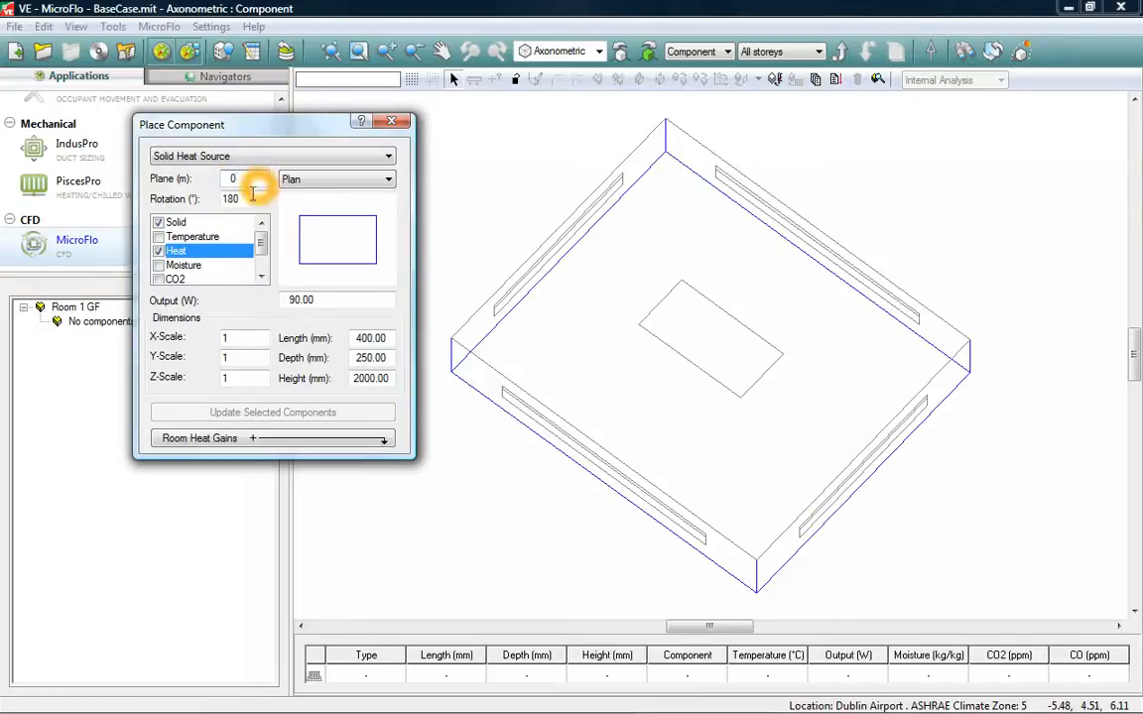
pyautogui.click(252, 202)
pyautogui.click(308, 256)
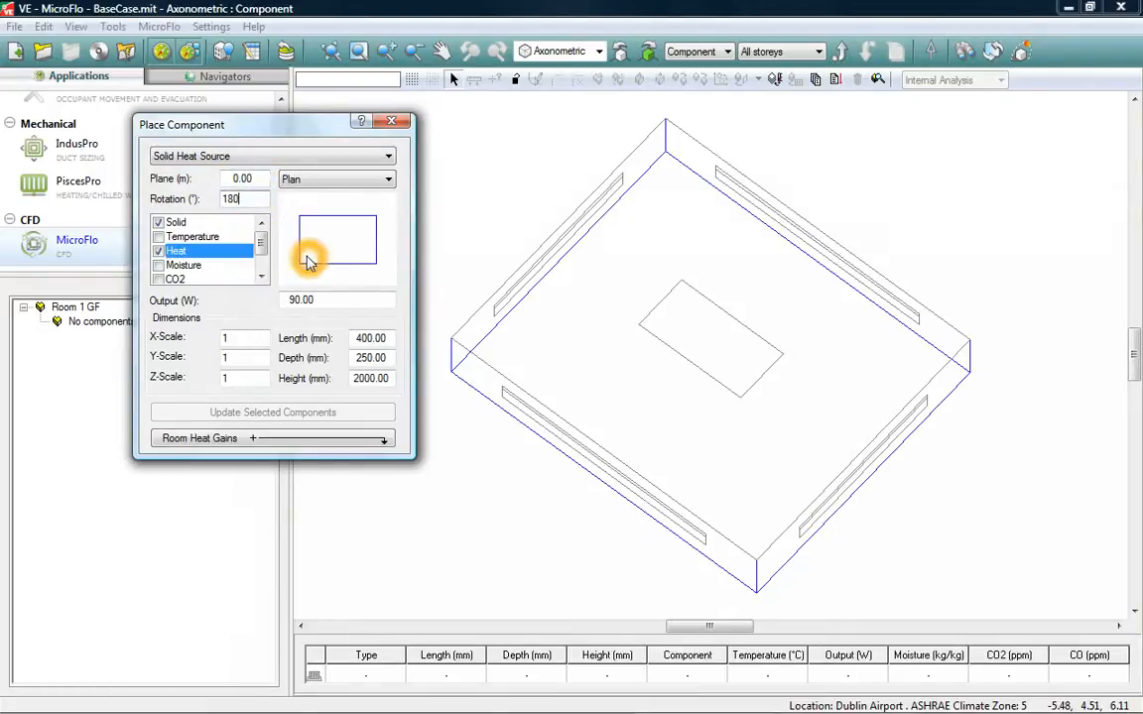
pyautogui.doubleClick(230, 199)
pyautogui.write('0')
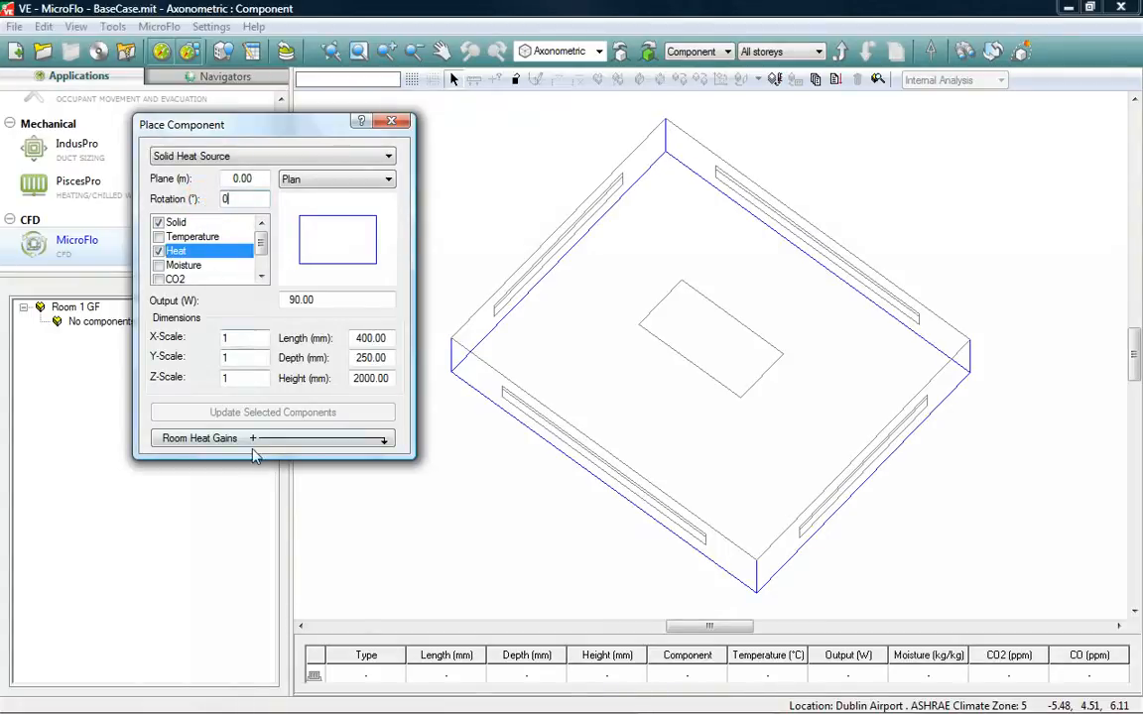
# Expand the room heat gains summary and examine the Apache occupancy and total gains
pyautogui.click(194, 446)
pyautogui.write('00')
pyautogui.click(231, 443)
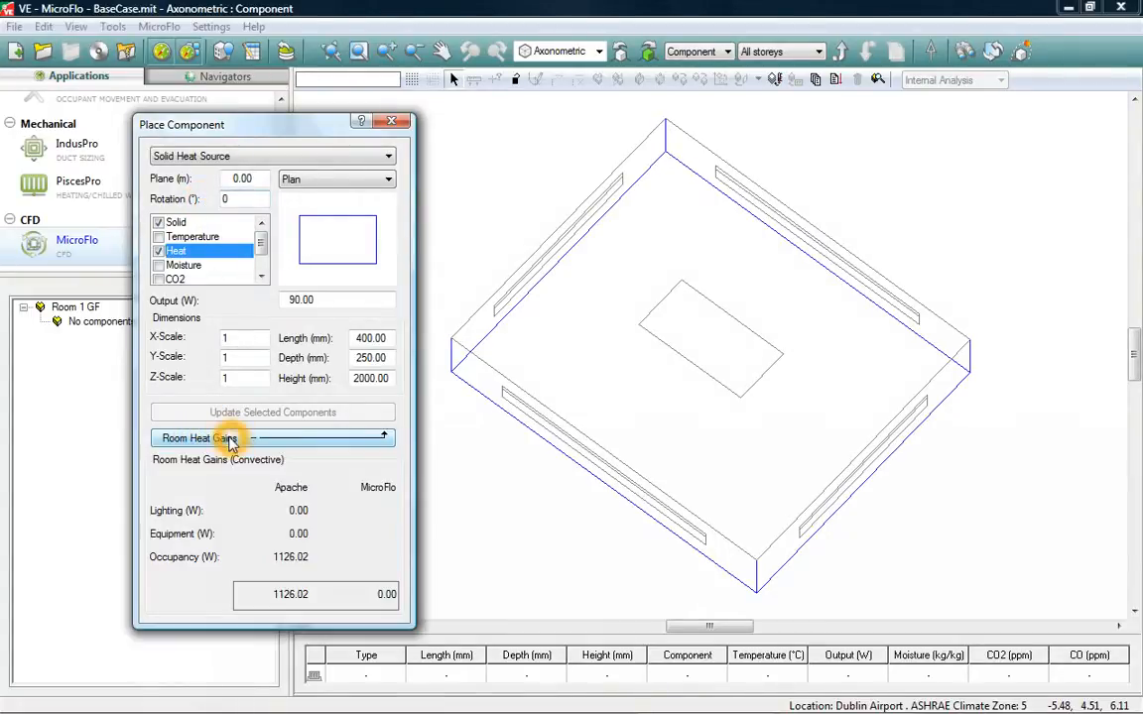
pyautogui.click(280, 604)
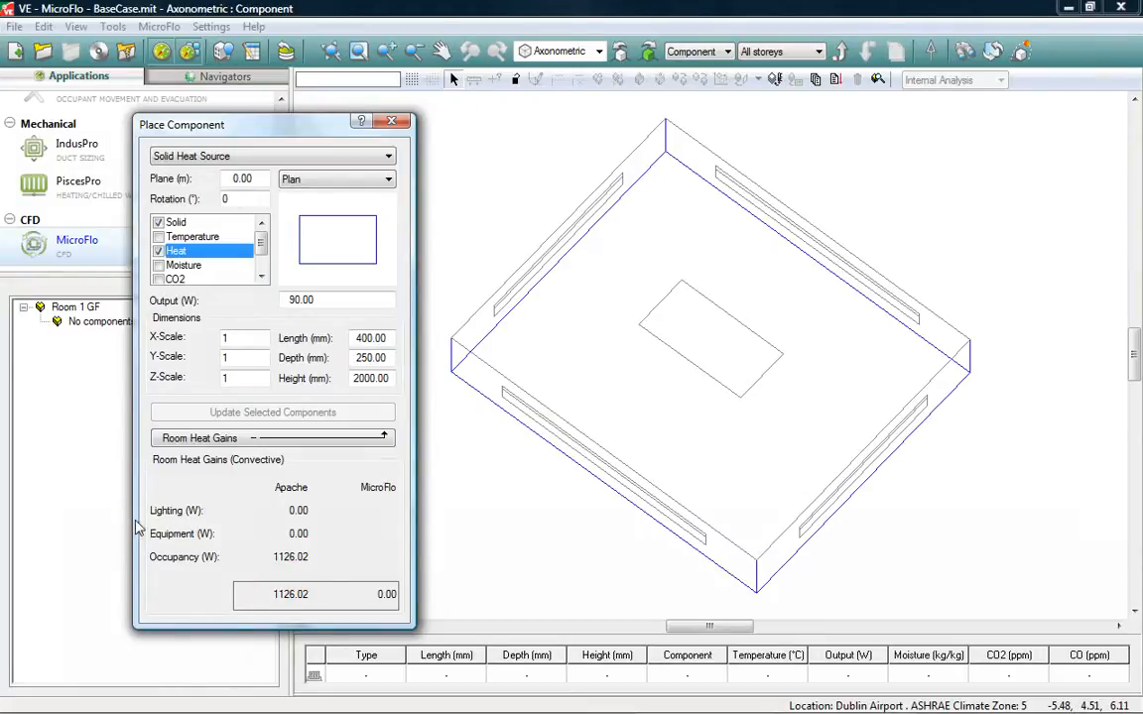
# Switch to Calculator and divide the 1126.02 W occupancy gain by 15 to get the output per heat source
pyautogui.click(24, 701)
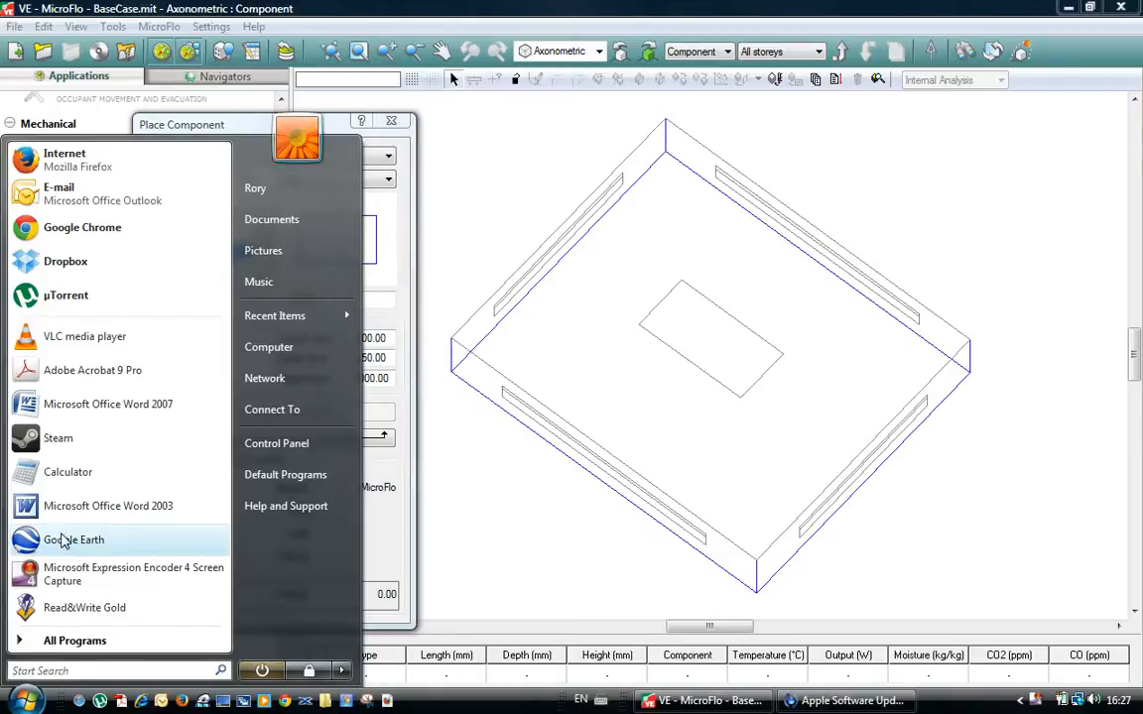
pyautogui.click(61, 478)
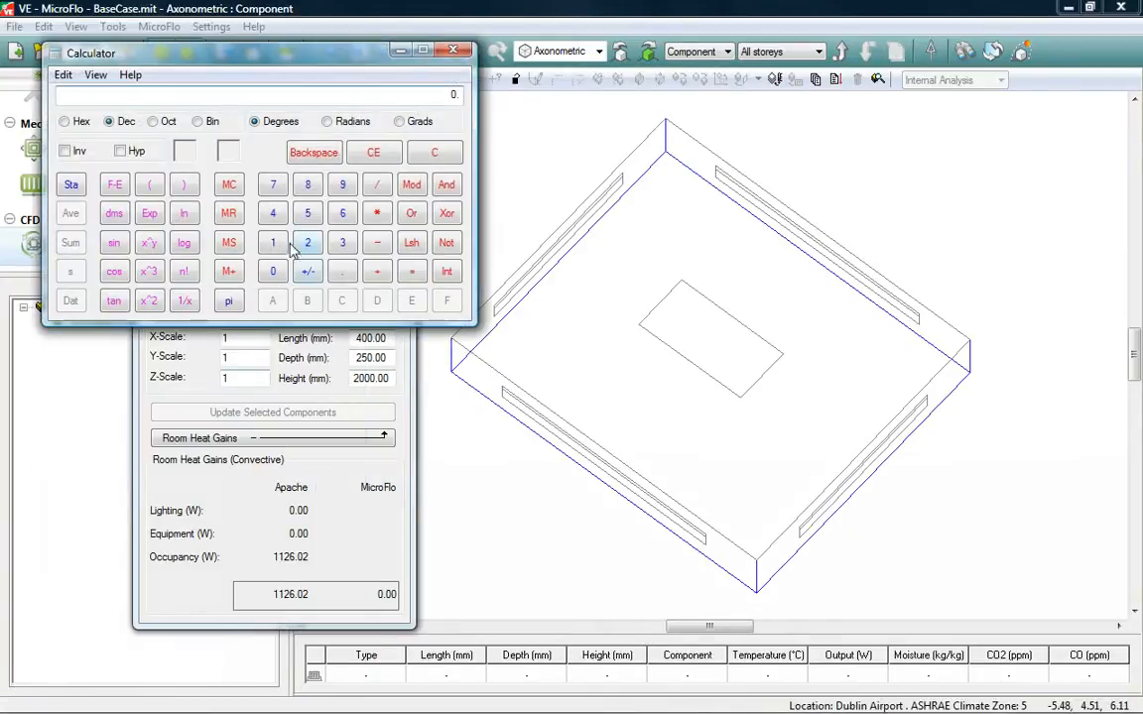
pyautogui.click(273, 244)
pyautogui.click(273, 244)
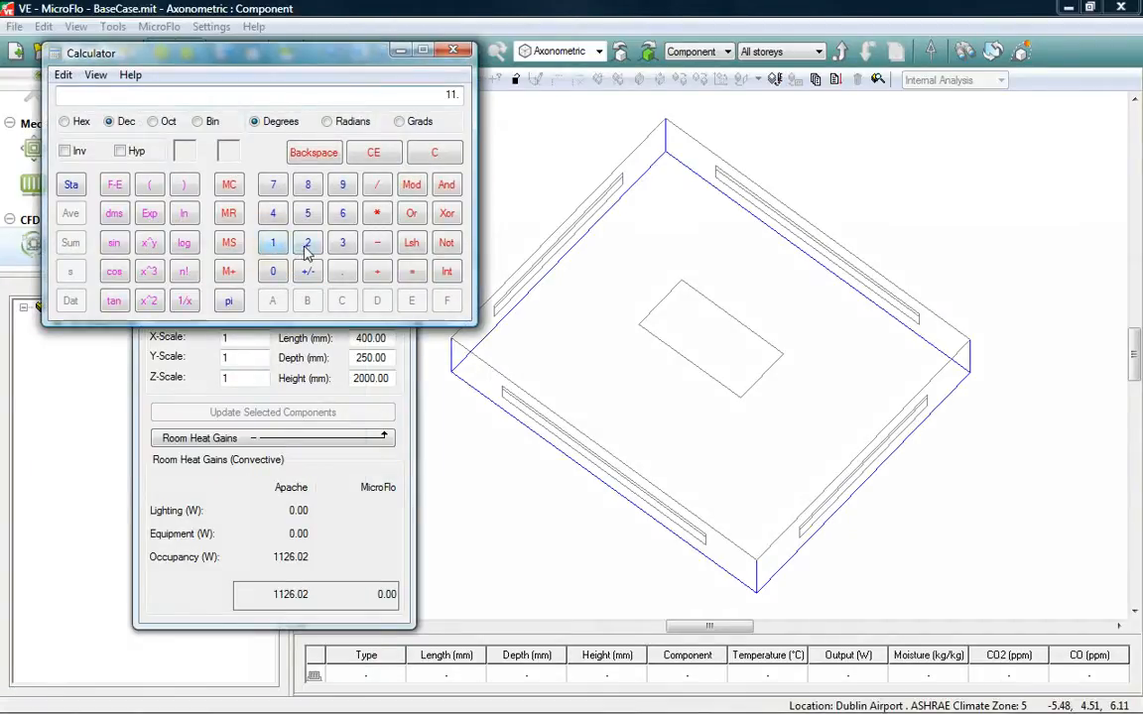
pyautogui.click(306, 245)
pyautogui.click(343, 214)
pyautogui.click(343, 271)
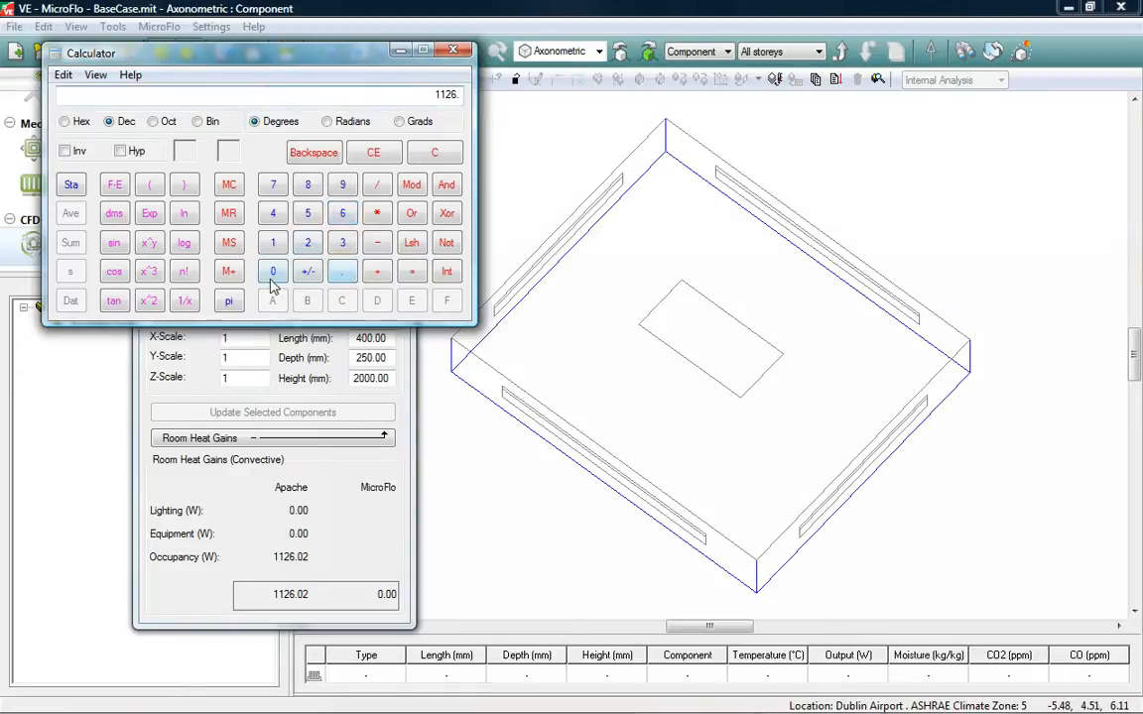
pyautogui.click(273, 272)
pyautogui.click(304, 248)
pyautogui.click(372, 188)
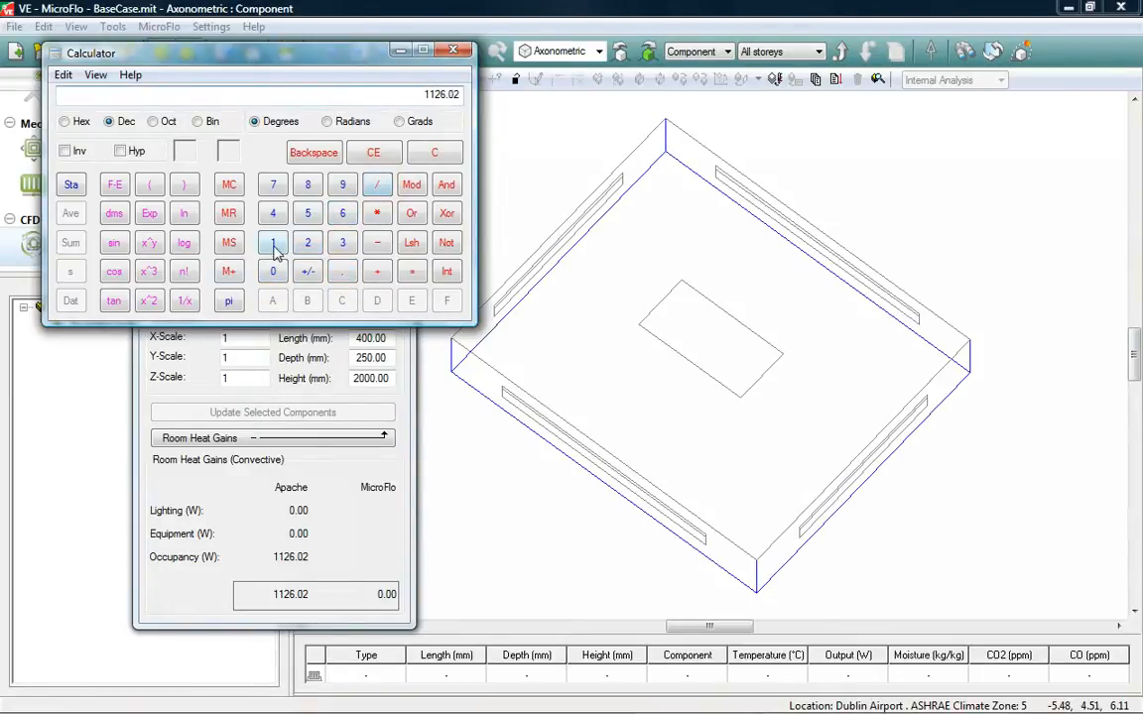
pyautogui.click(274, 248)
pyautogui.click(307, 214)
pyautogui.click(411, 272)
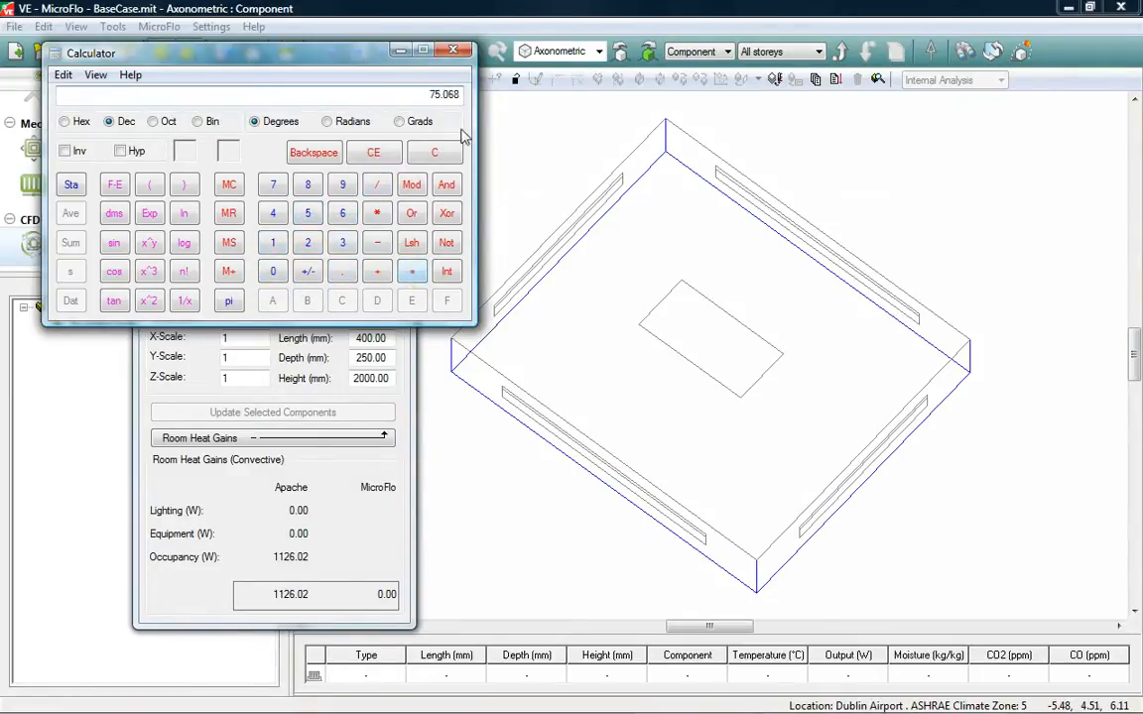
# Set the solid heat source's heat output to 75.068 W
pyautogui.moveTo(324, 57); pyautogui.dragTo(598, 342)
pyautogui.click(300, 298)
pyautogui.doubleClick(300, 301)
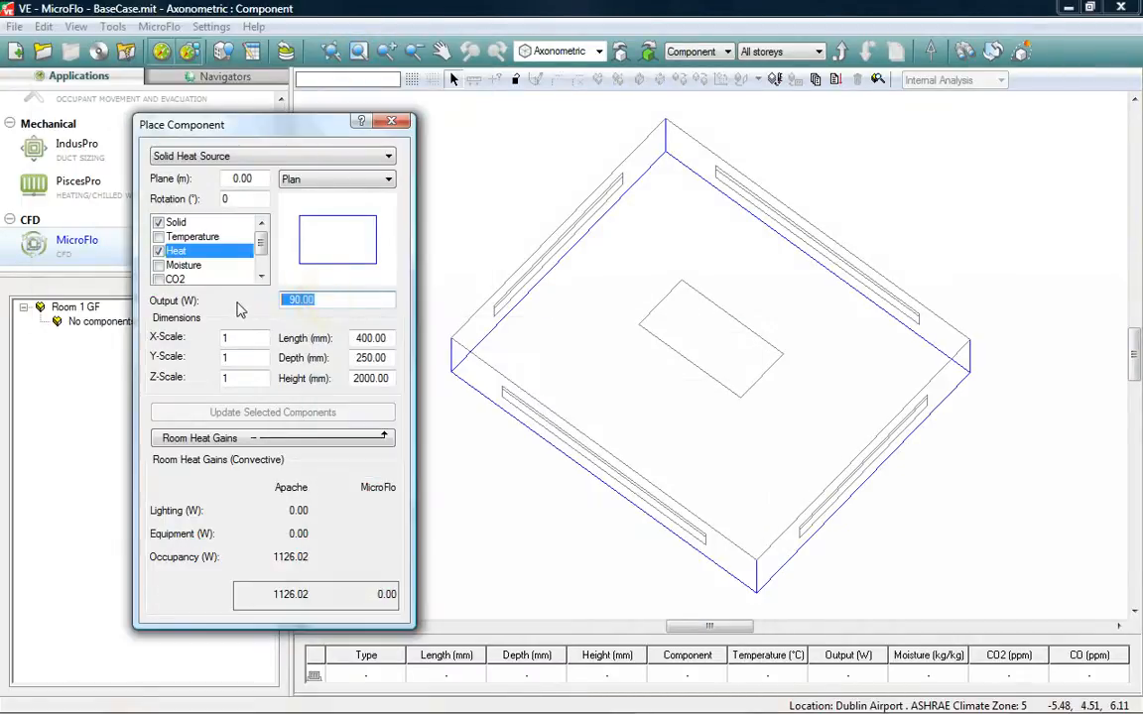
pyautogui.write('75.')
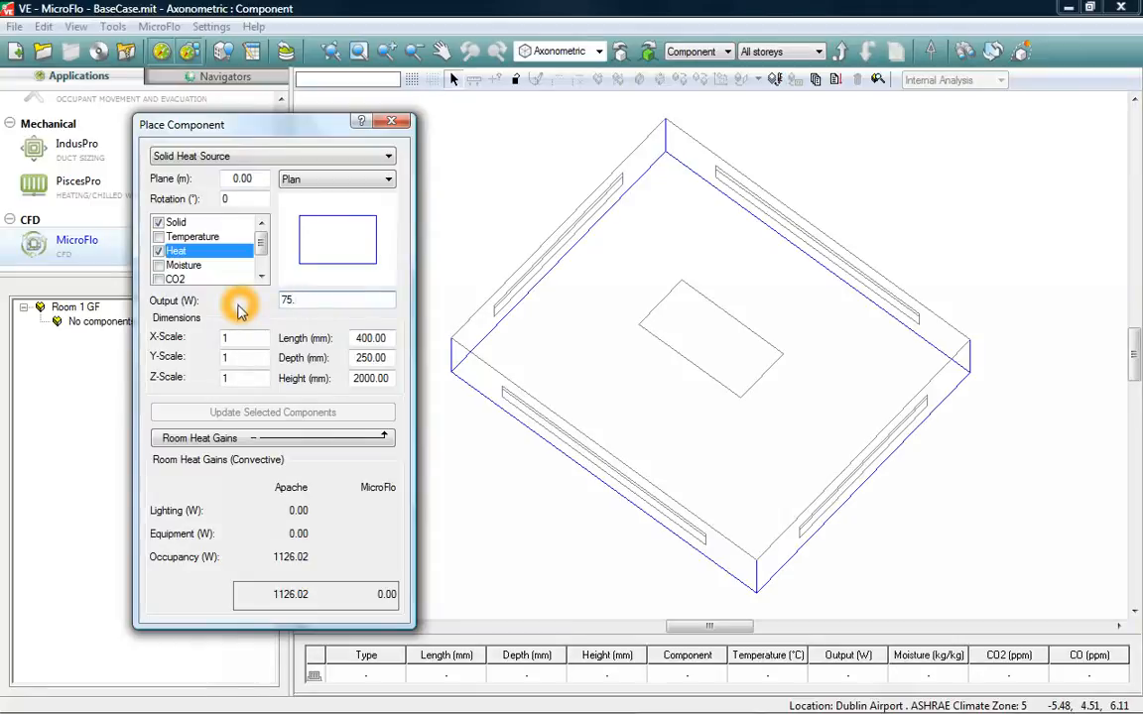
pyautogui.write('068')
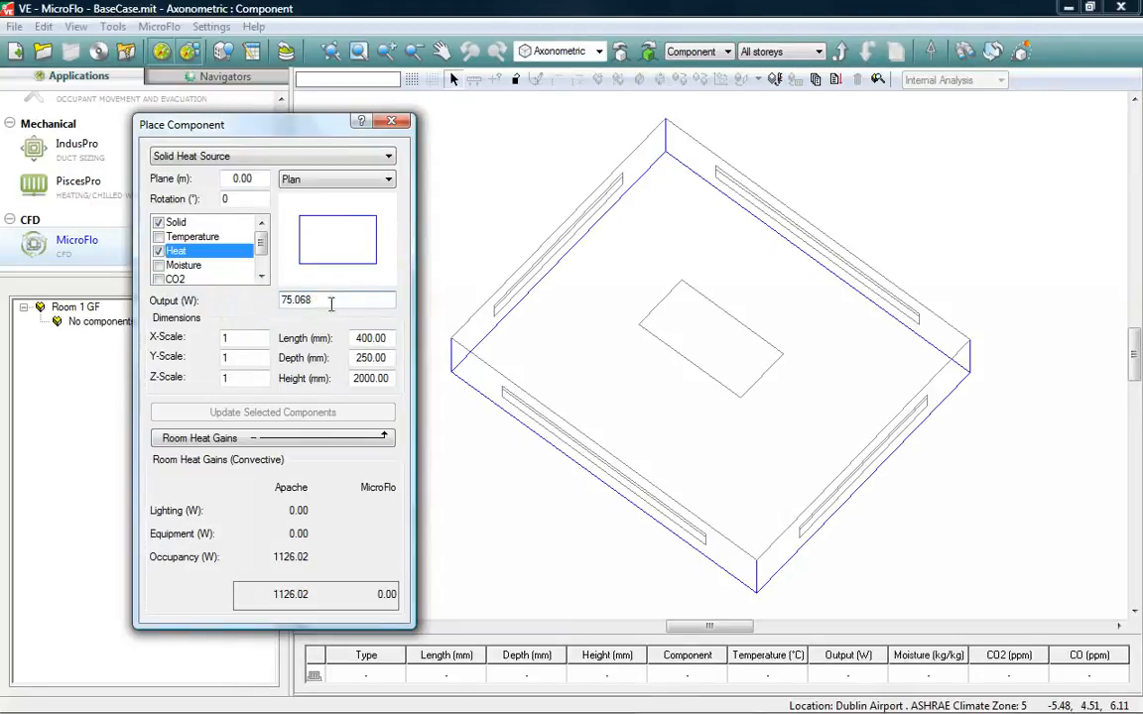
pyautogui.click(372, 351)
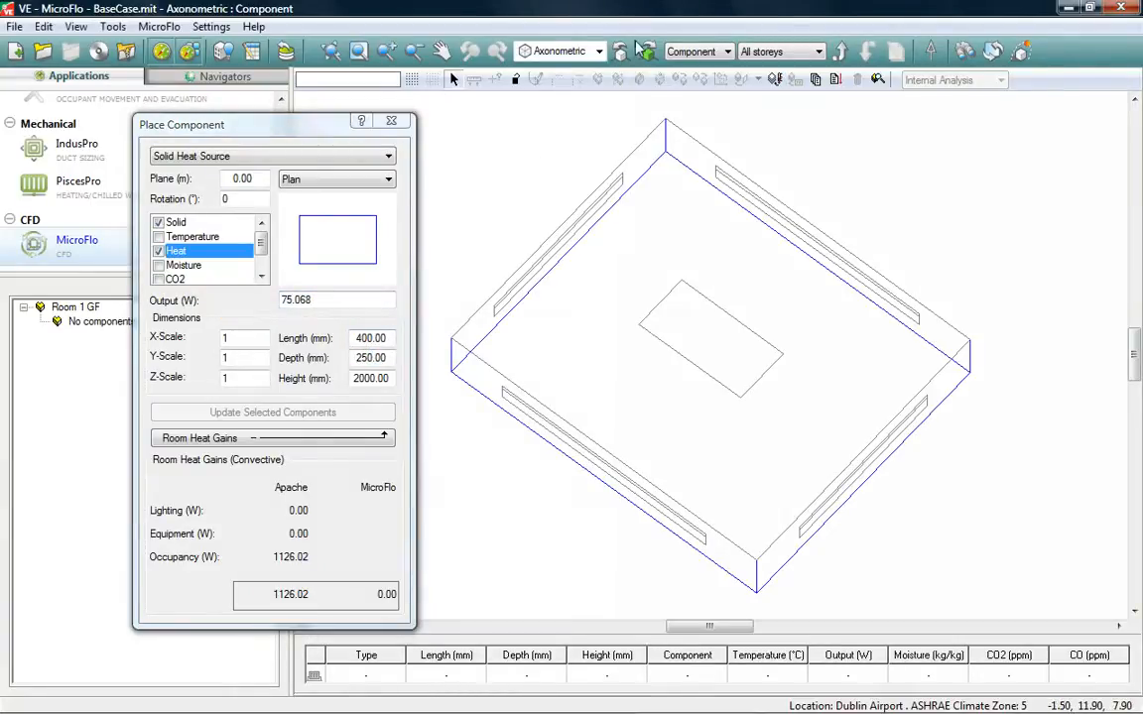
# In plan view, place 15 solid heat sources around the central rectangle in Room 1 GF, and finish component placement
pyautogui.click(599, 52)
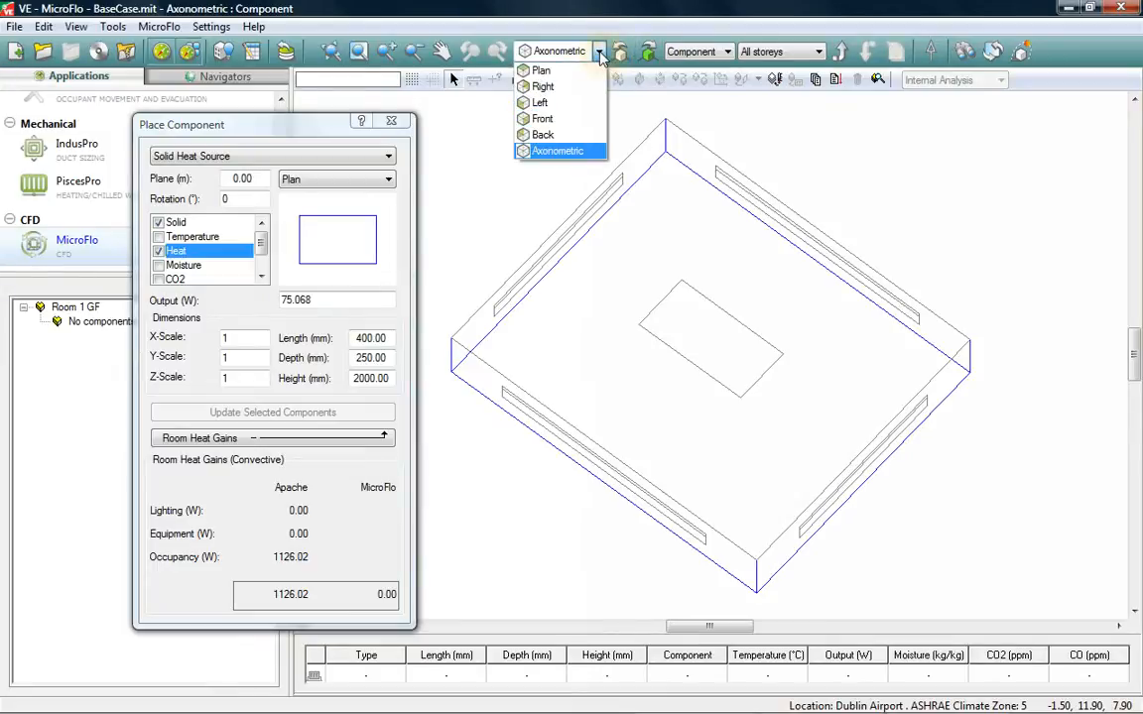
pyautogui.click(576, 70)
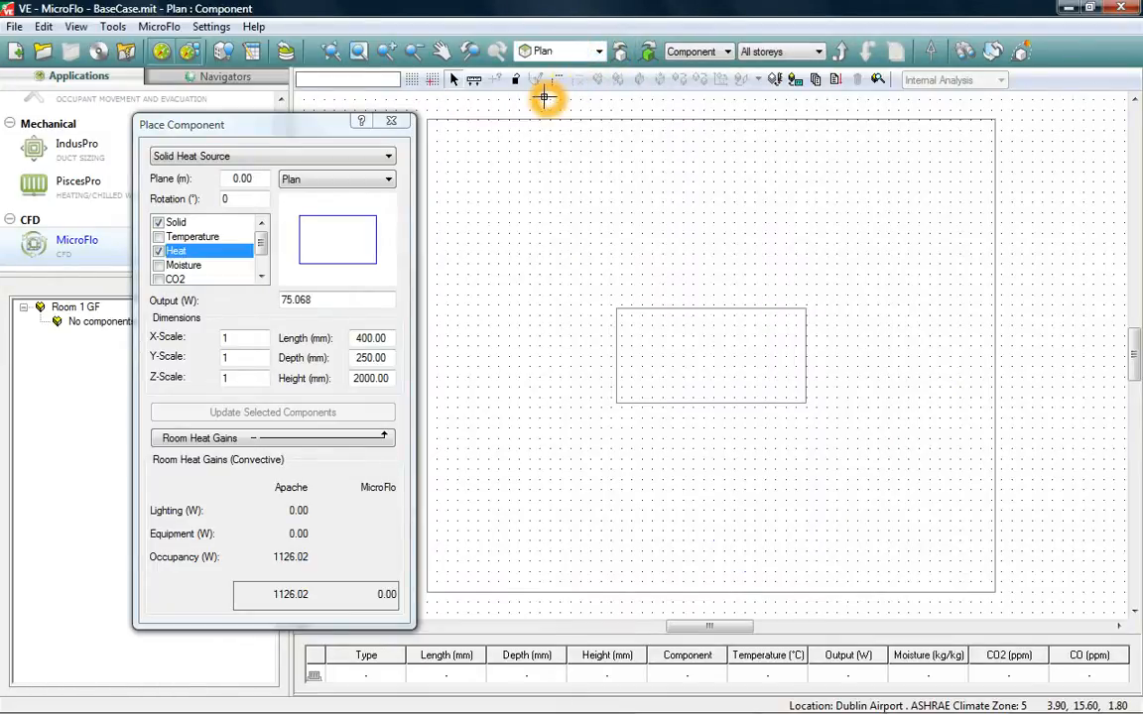
pyautogui.click(793, 86)
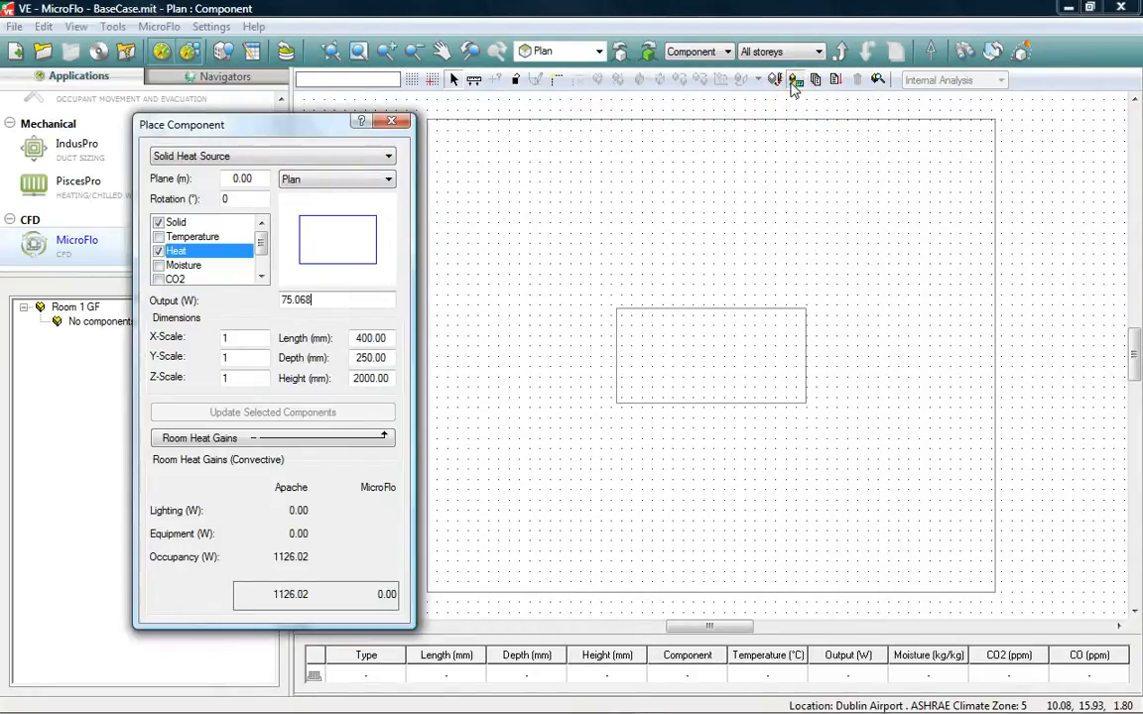
pyautogui.click(467, 181)
pyautogui.click(519, 201)
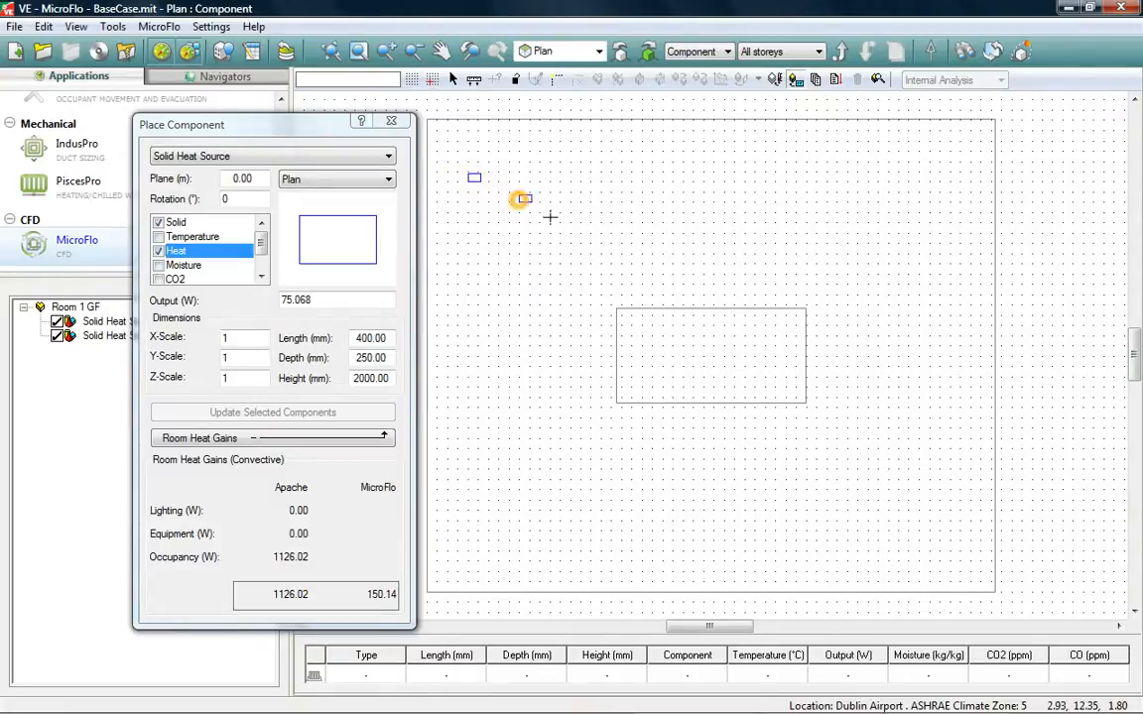
pyautogui.click(560, 223)
pyautogui.click(544, 263)
pyautogui.click(493, 303)
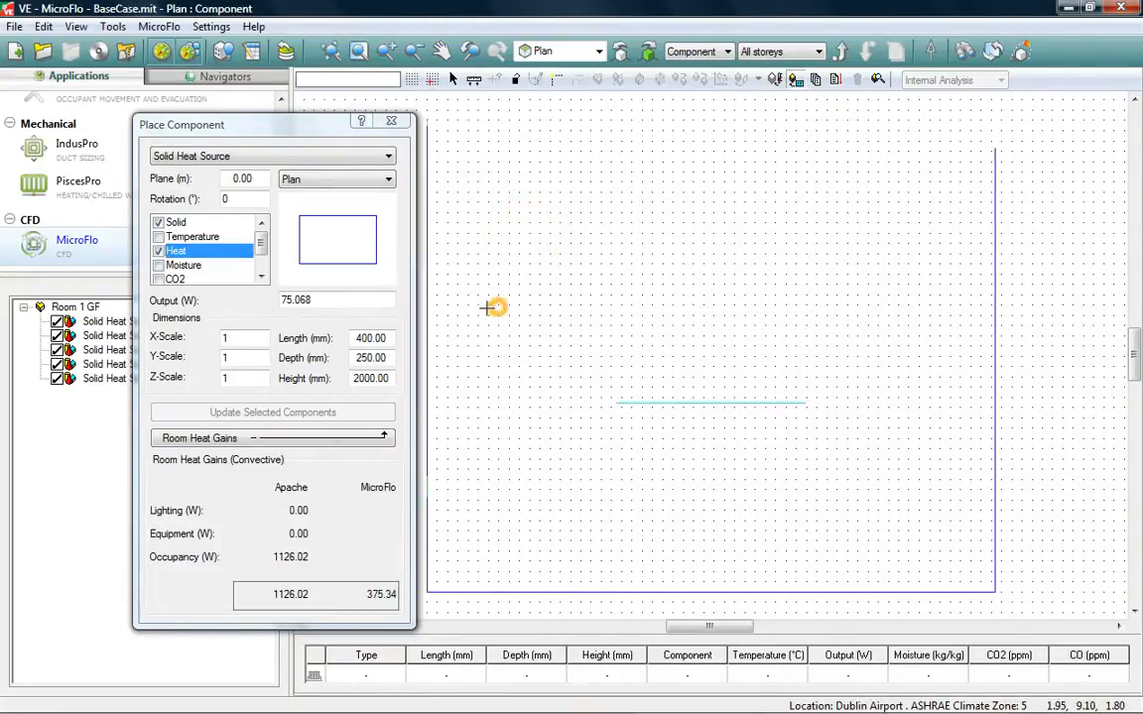
pyautogui.click(456, 334)
pyautogui.click(474, 373)
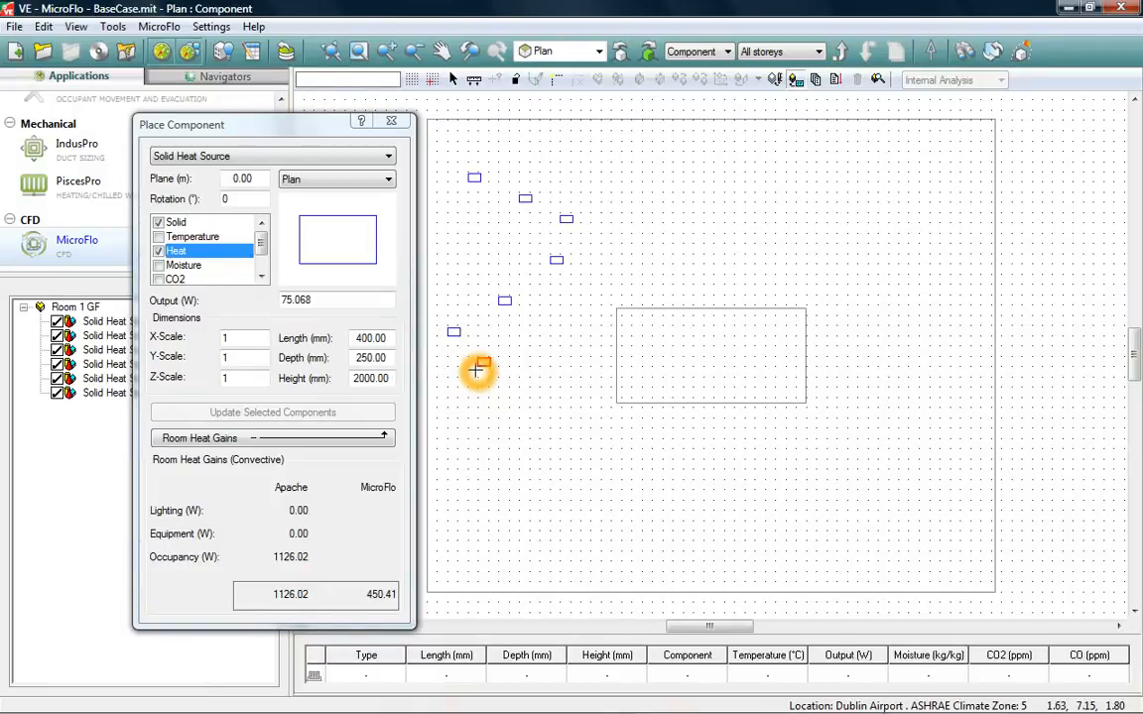
pyautogui.click(533, 416)
pyautogui.click(564, 447)
pyautogui.click(587, 480)
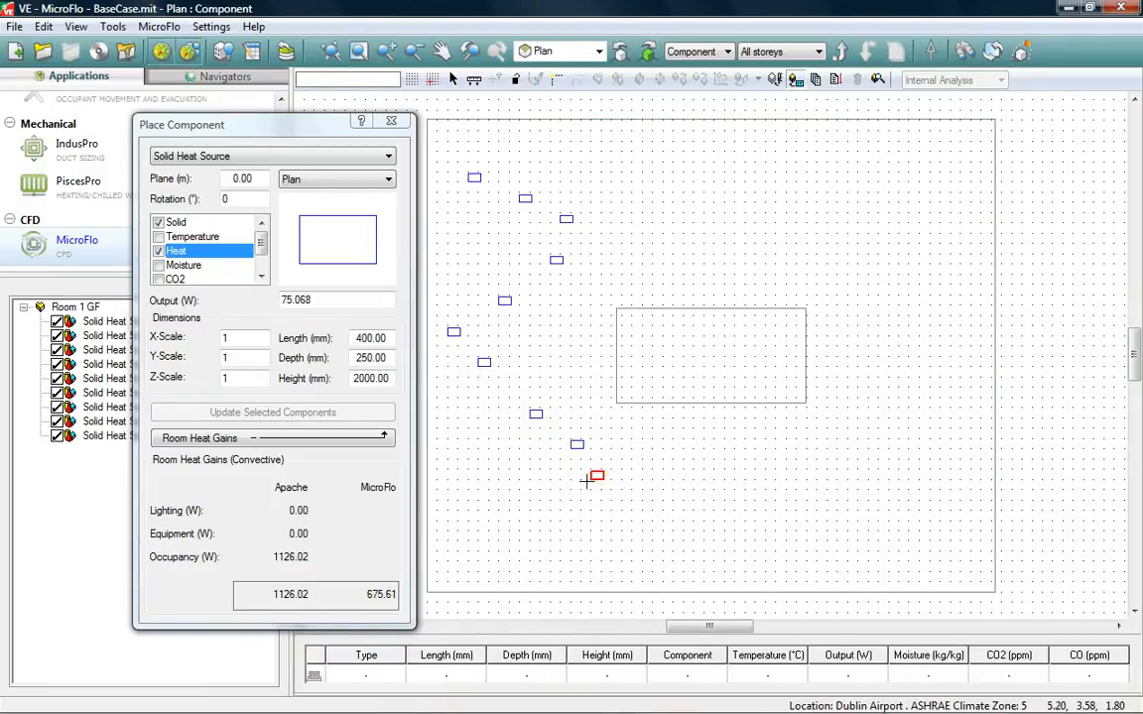
pyautogui.click(669, 485)
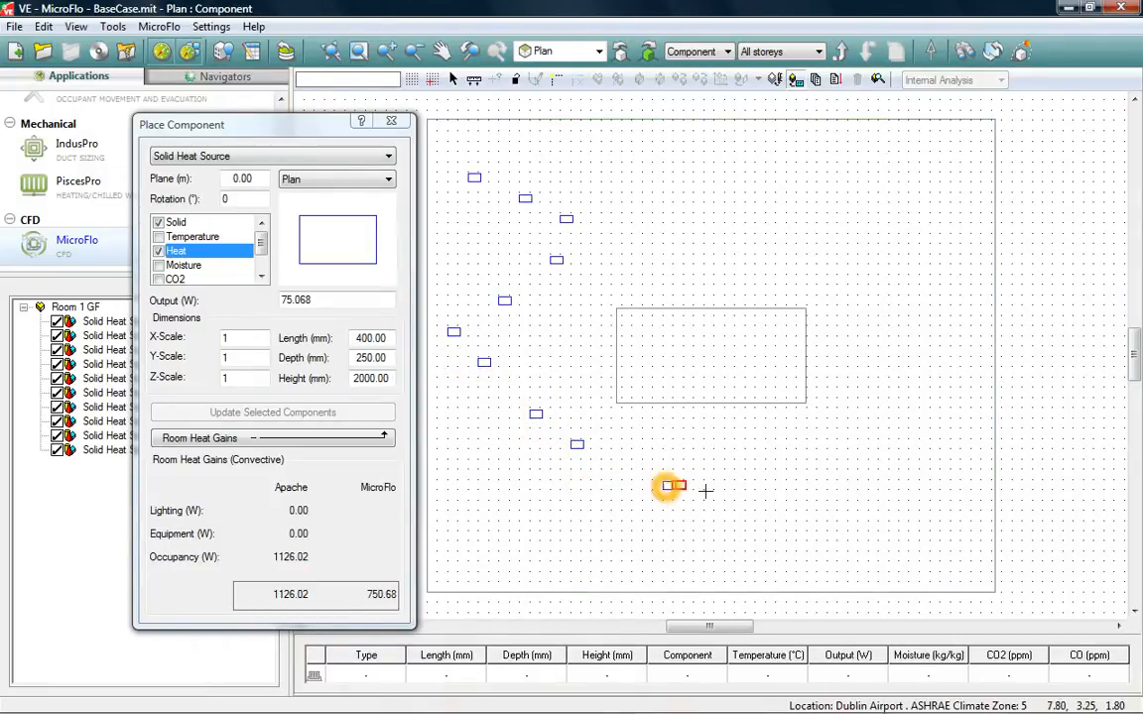
pyautogui.click(730, 485)
pyautogui.click(740, 444)
pyautogui.click(782, 443)
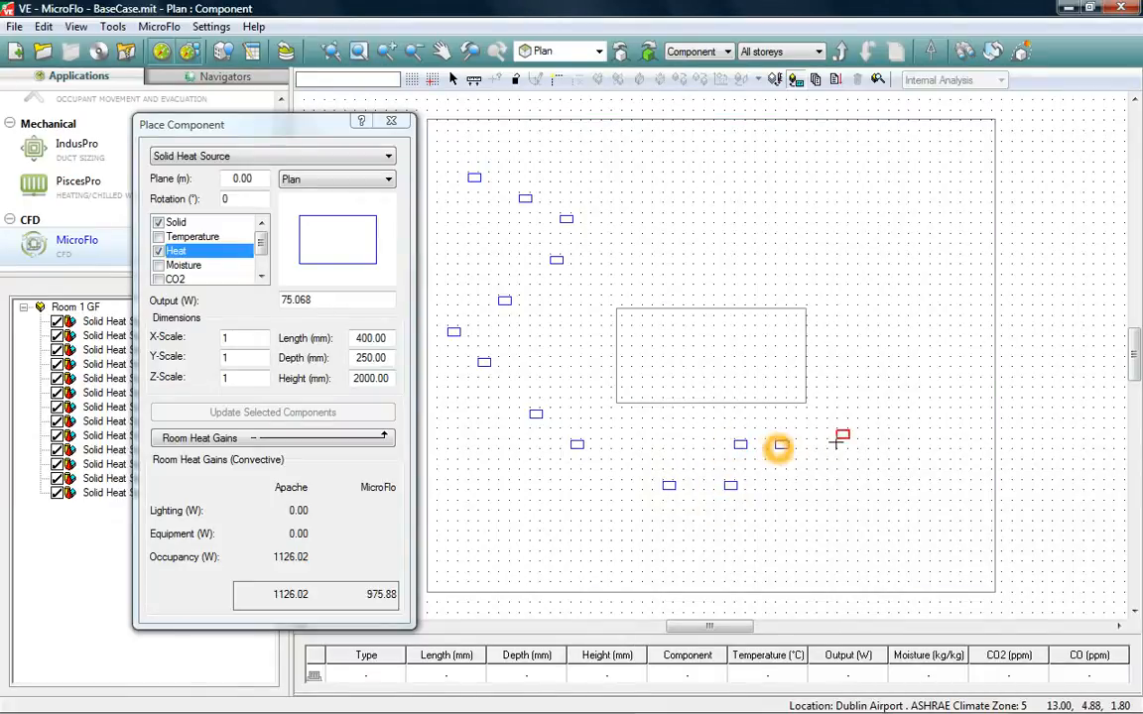
pyautogui.click(842, 434)
pyautogui.click(885, 424)
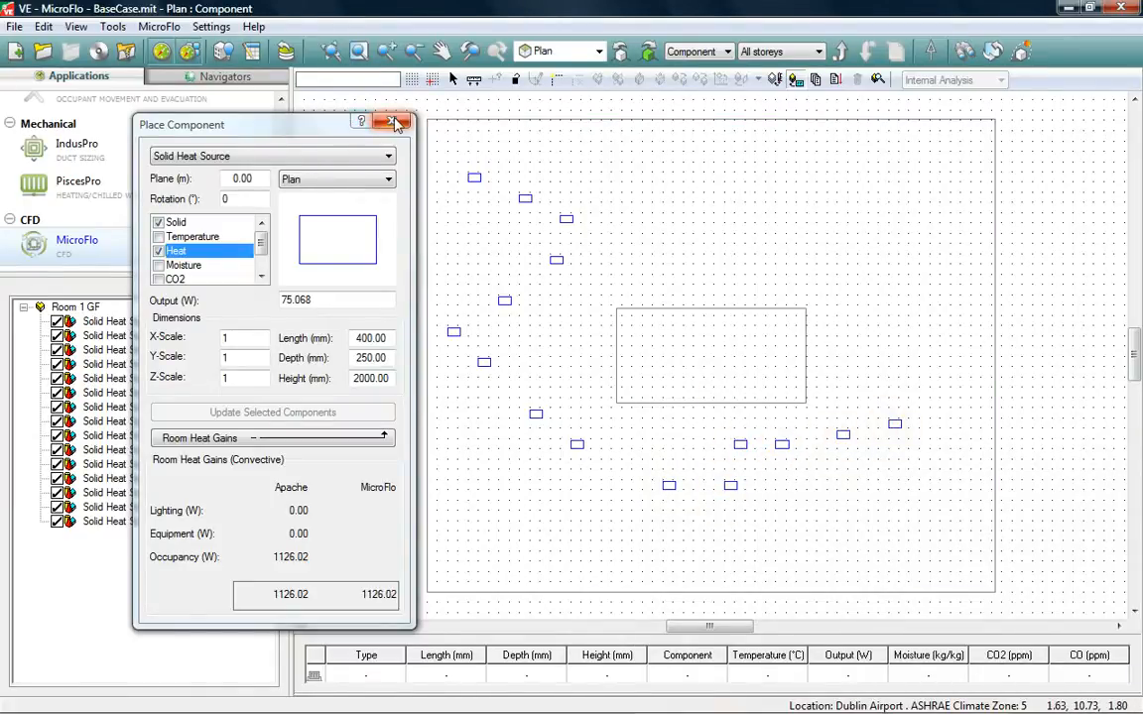
pyautogui.click(391, 120)
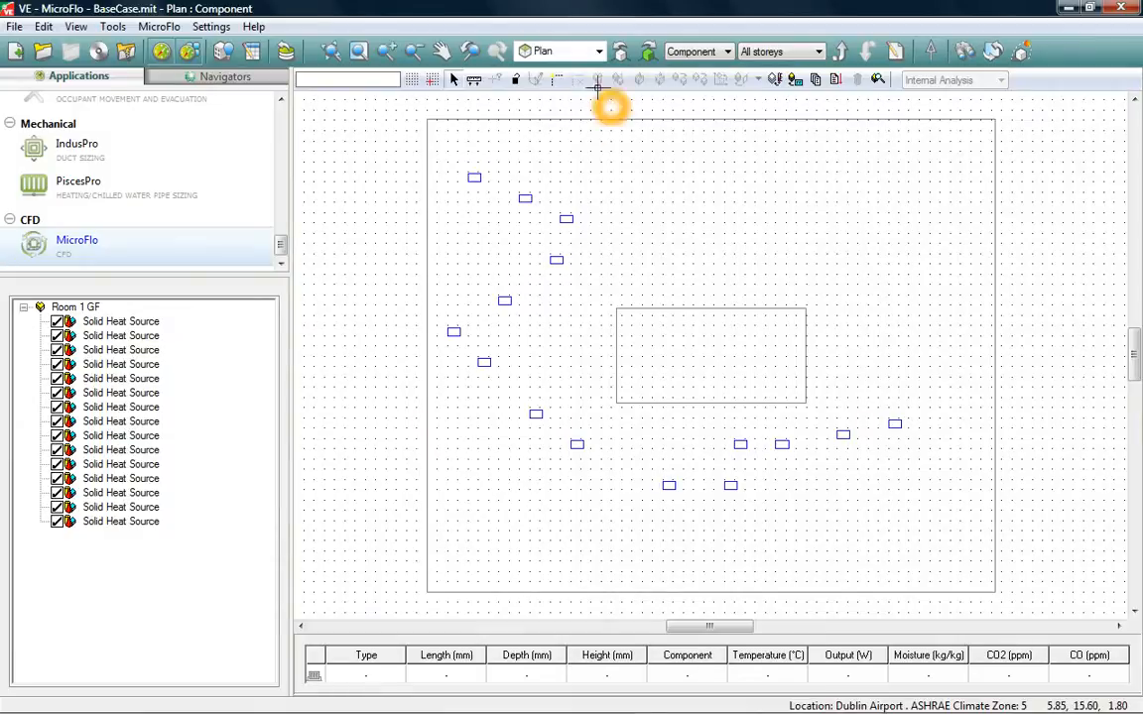
# Return to the axonometric view and check the CFD grid statistics, including cell counts, memory and maximum aspect ratio
pyautogui.click(540, 50)
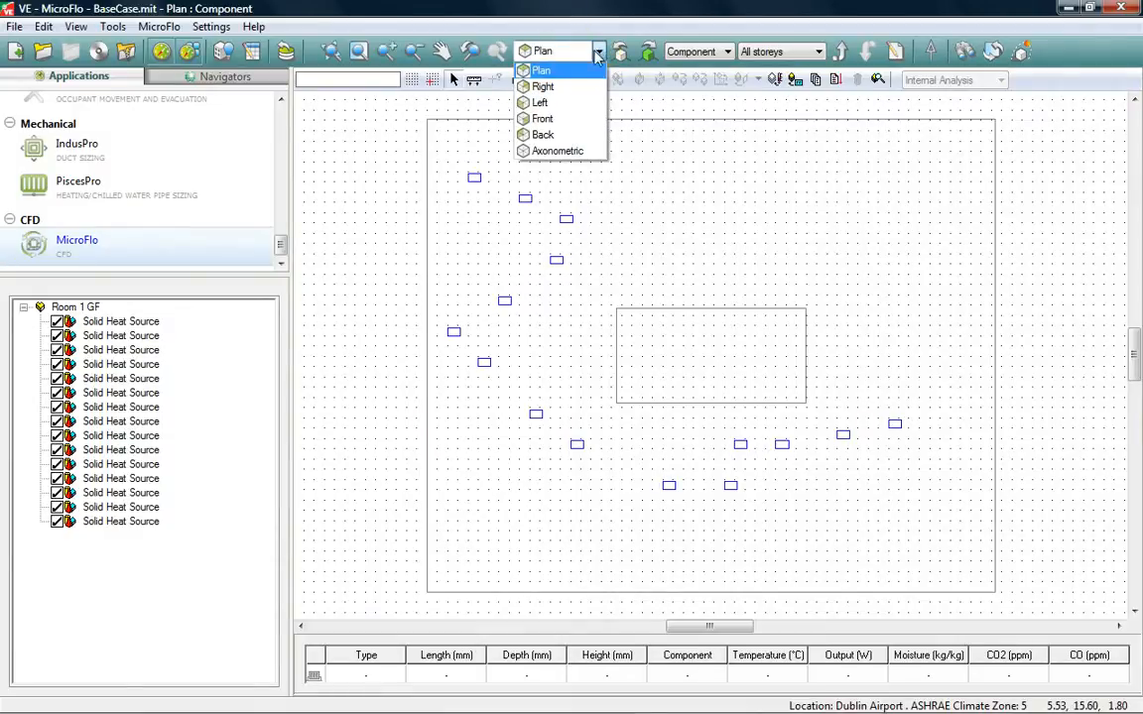
pyautogui.click(567, 150)
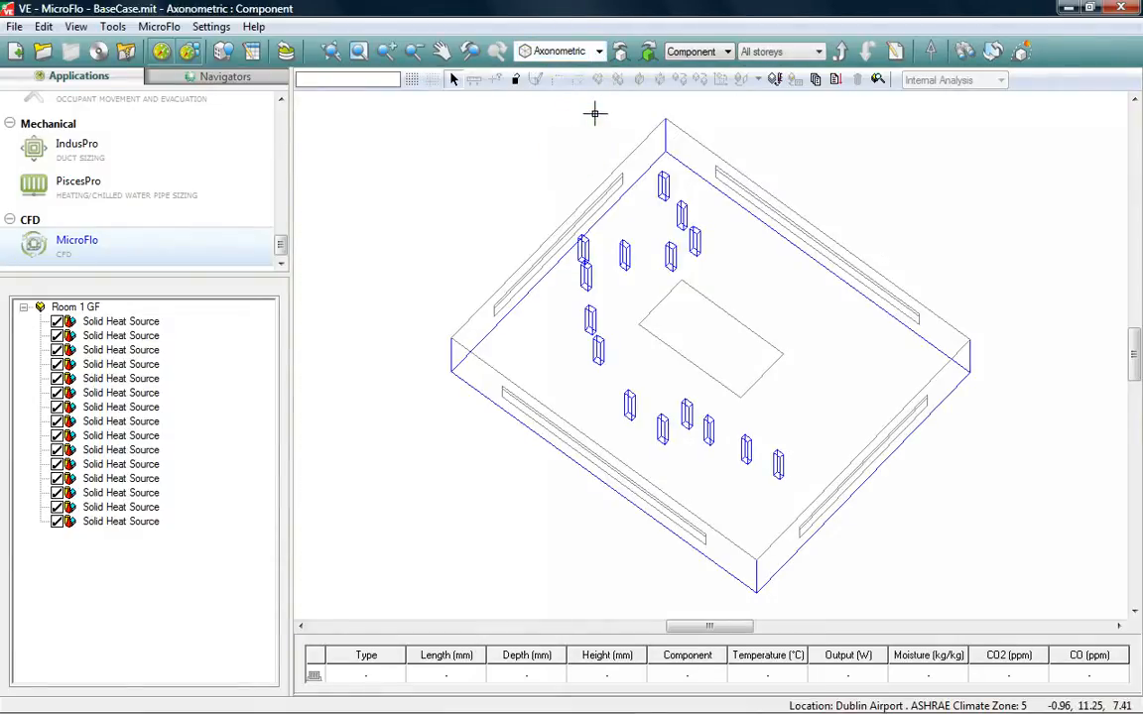
pyautogui.click(834, 82)
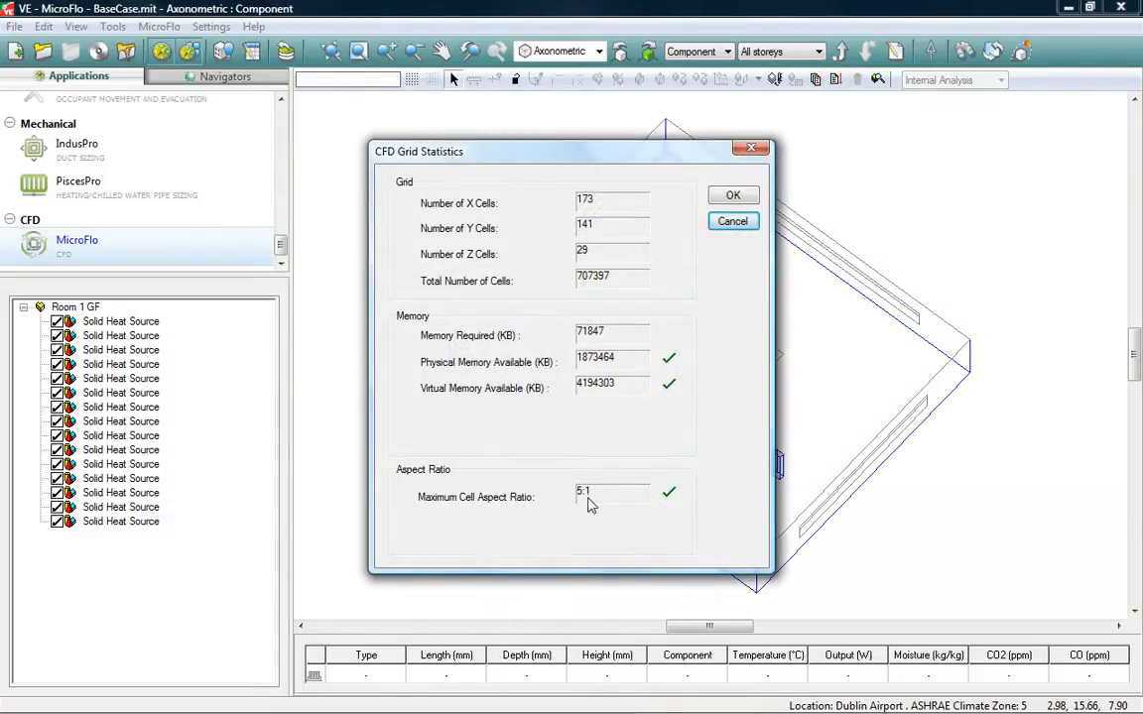
pyautogui.click(731, 196)
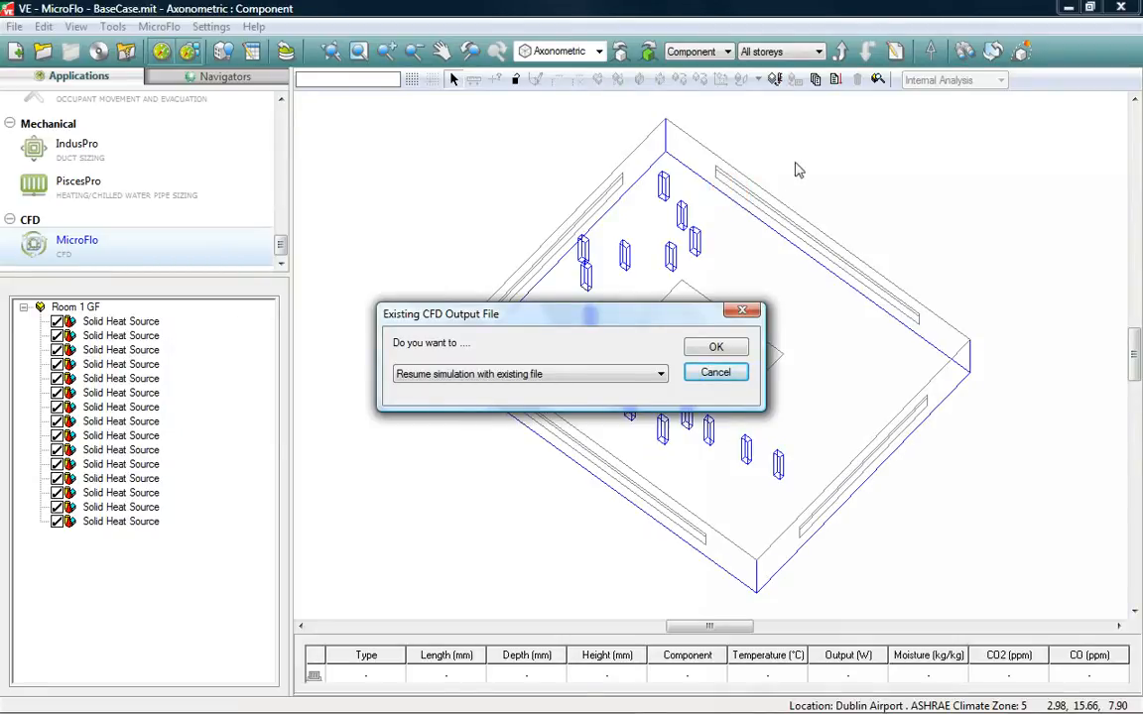
pyautogui.click(924, 84)
pyautogui.click(921, 87)
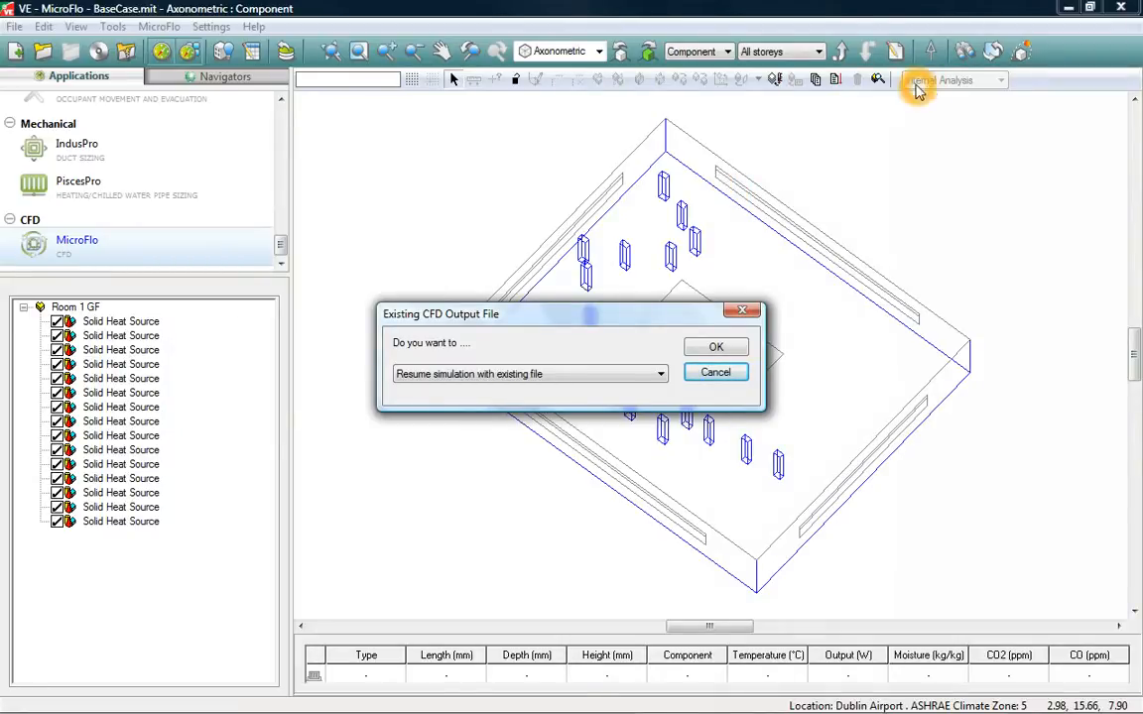
pyautogui.click(1007, 92)
pyautogui.click(941, 88)
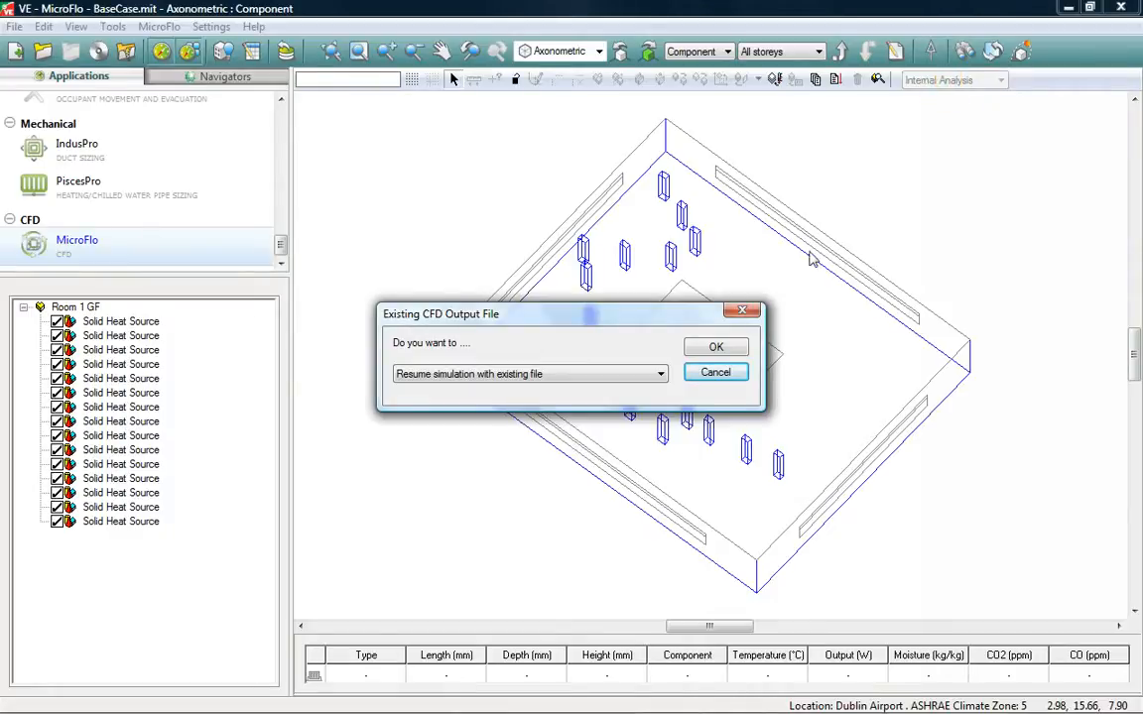
# Choose to delete the existing CFD output file and simulate with a regenerated file
pyautogui.click(487, 388)
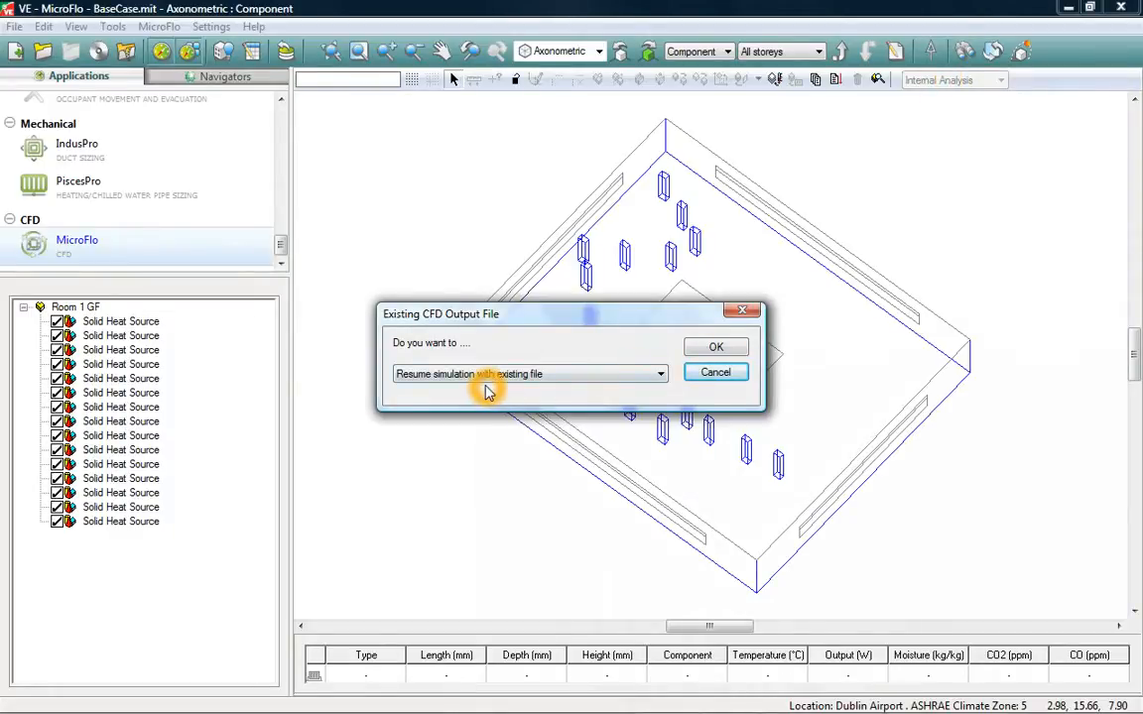
pyautogui.click(519, 385)
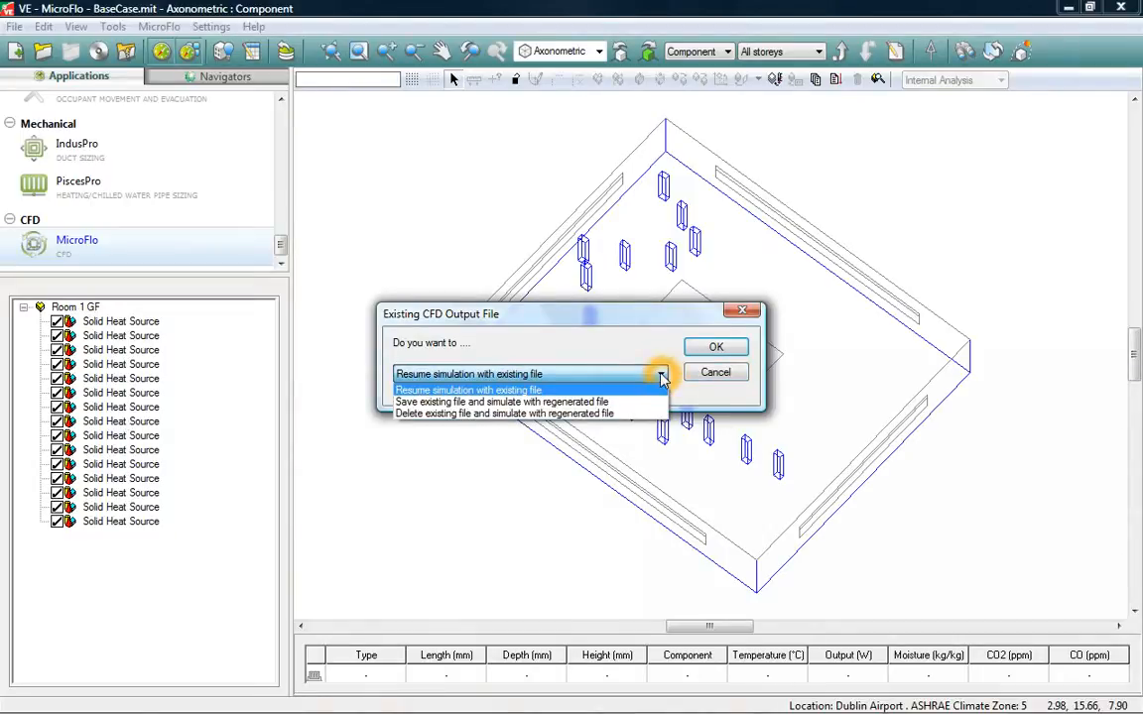
pyautogui.click(480, 414)
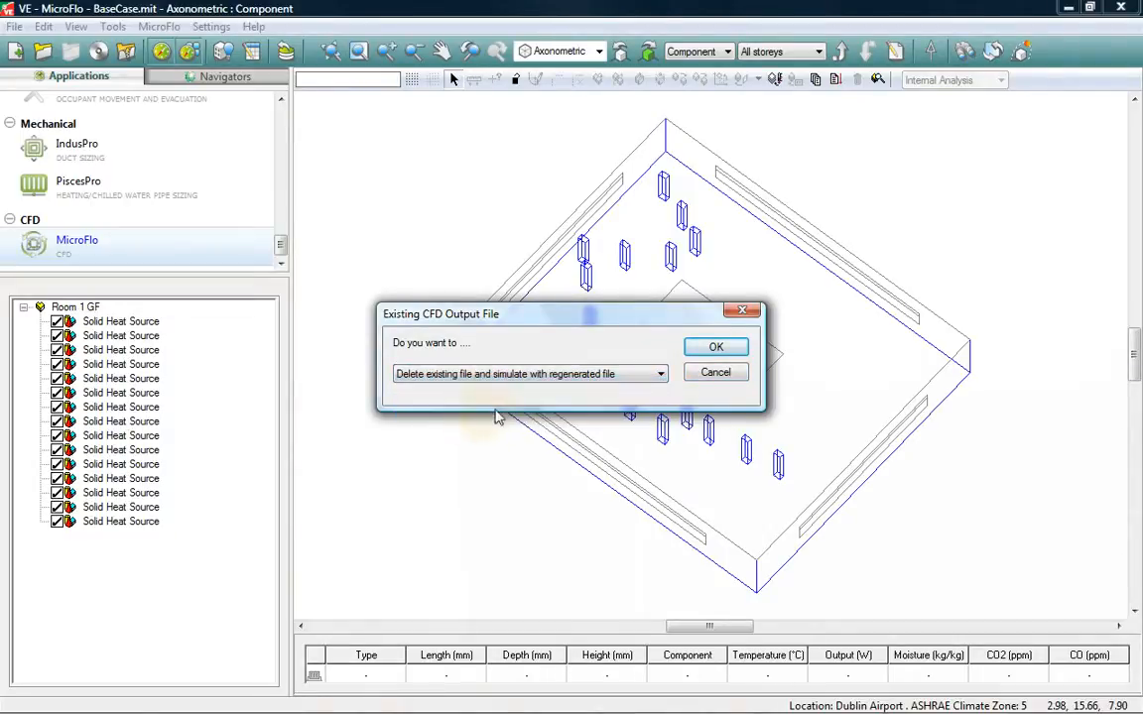
pyautogui.click(707, 350)
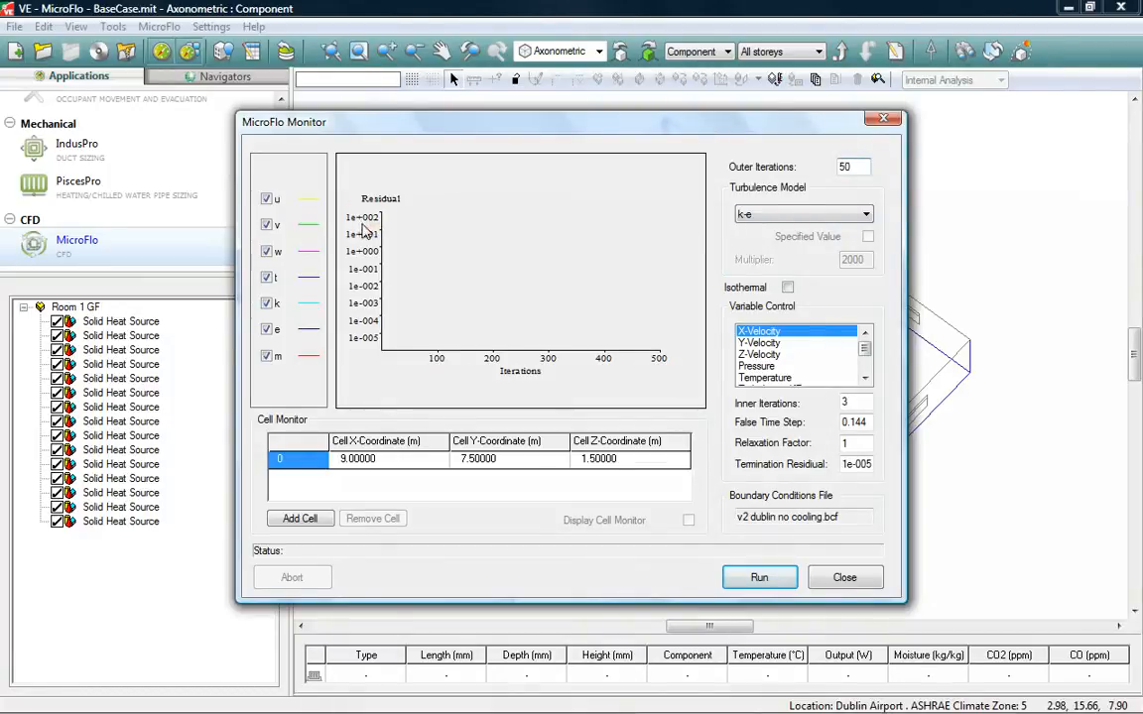
pyautogui.click(365, 357)
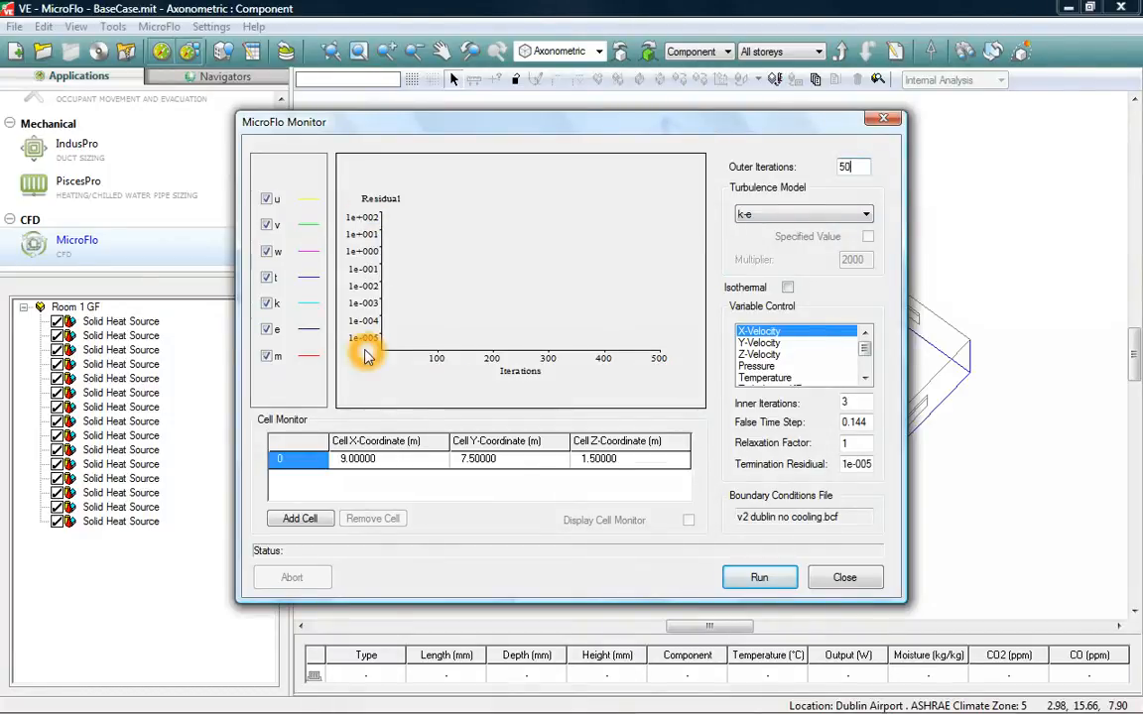
pyautogui.click(558, 286)
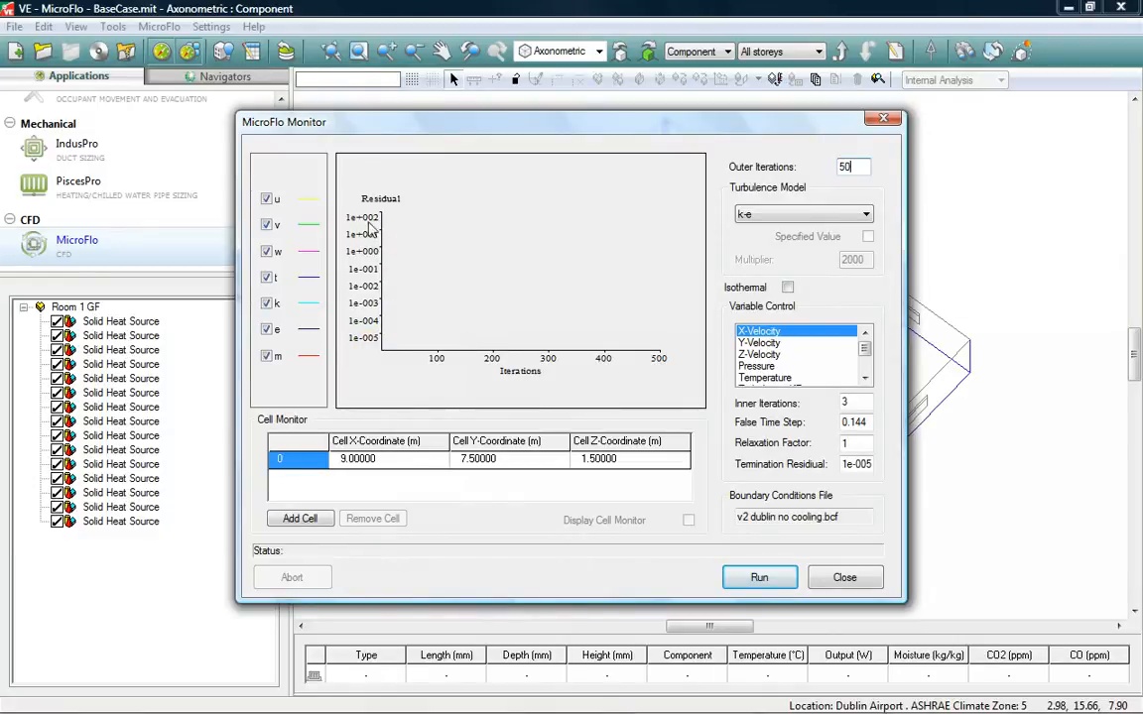
pyautogui.click(374, 212)
pyautogui.click(390, 298)
pyautogui.click(609, 290)
pyautogui.click(421, 281)
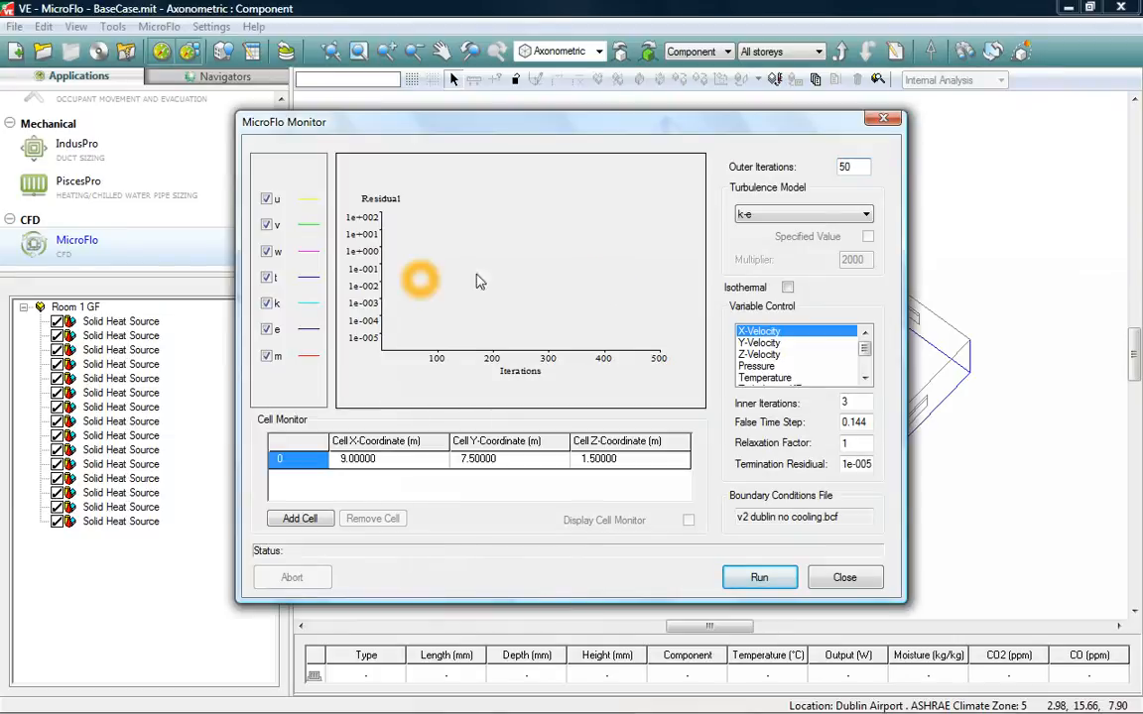
pyautogui.click(385, 265)
pyautogui.click(559, 319)
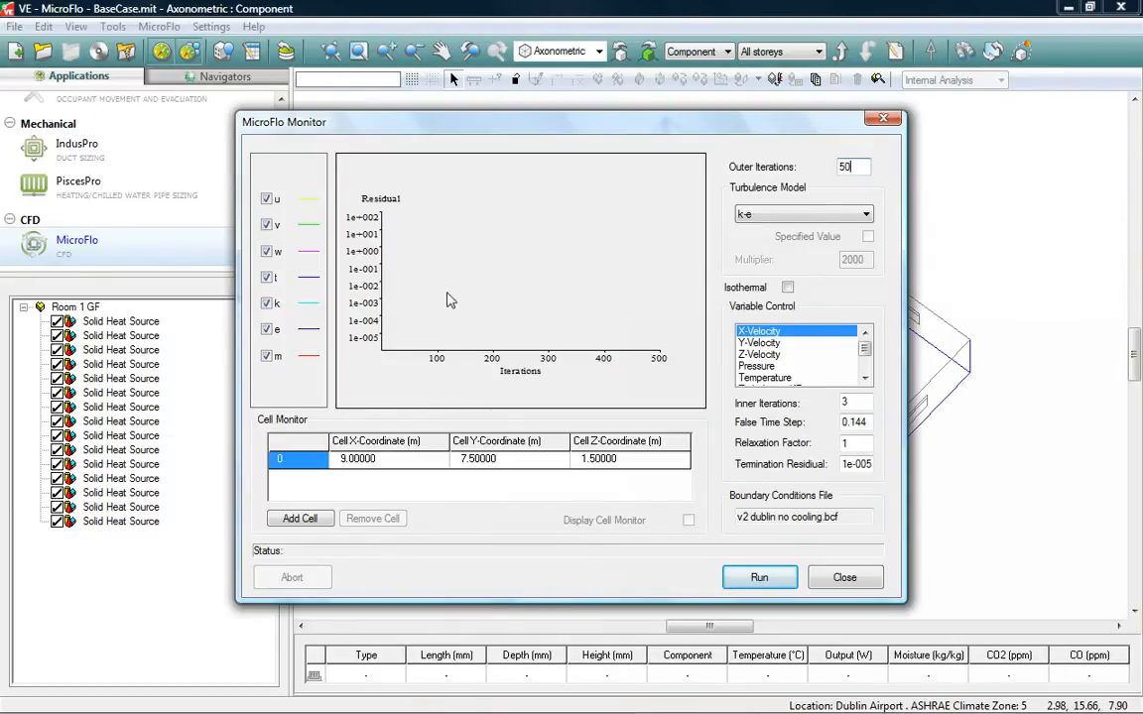
pyautogui.click(494, 255)
pyautogui.click(420, 320)
pyautogui.click(409, 307)
pyautogui.click(429, 298)
pyautogui.click(434, 289)
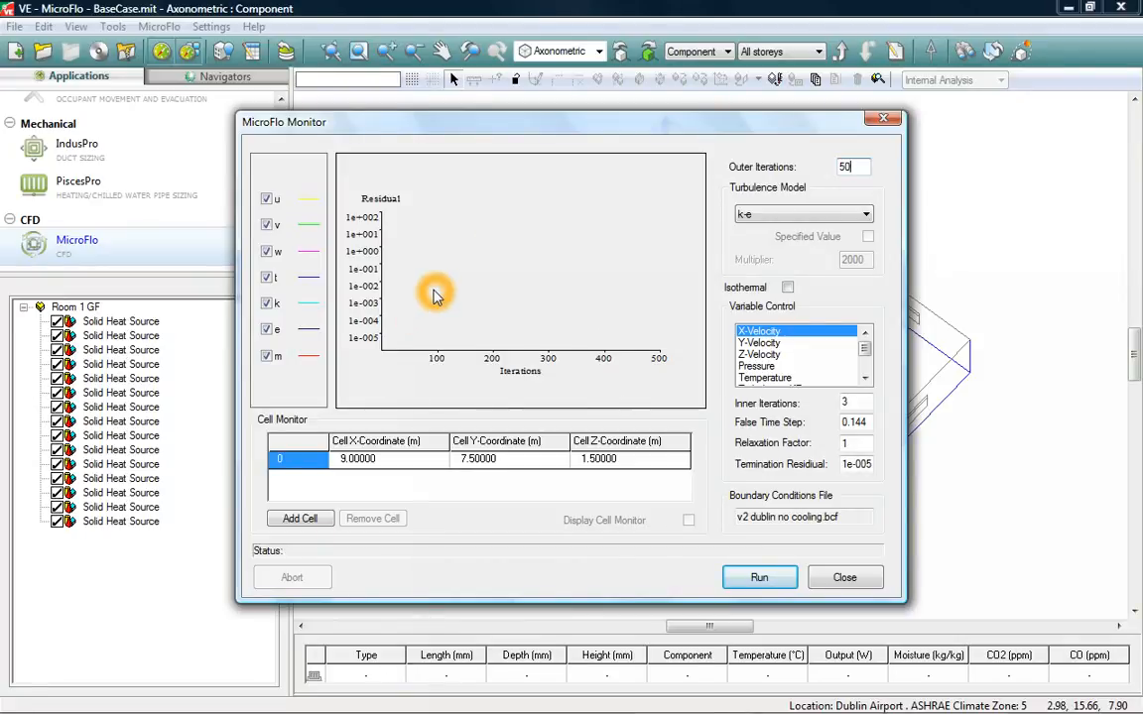
pyautogui.click(434, 291)
pyautogui.click(437, 293)
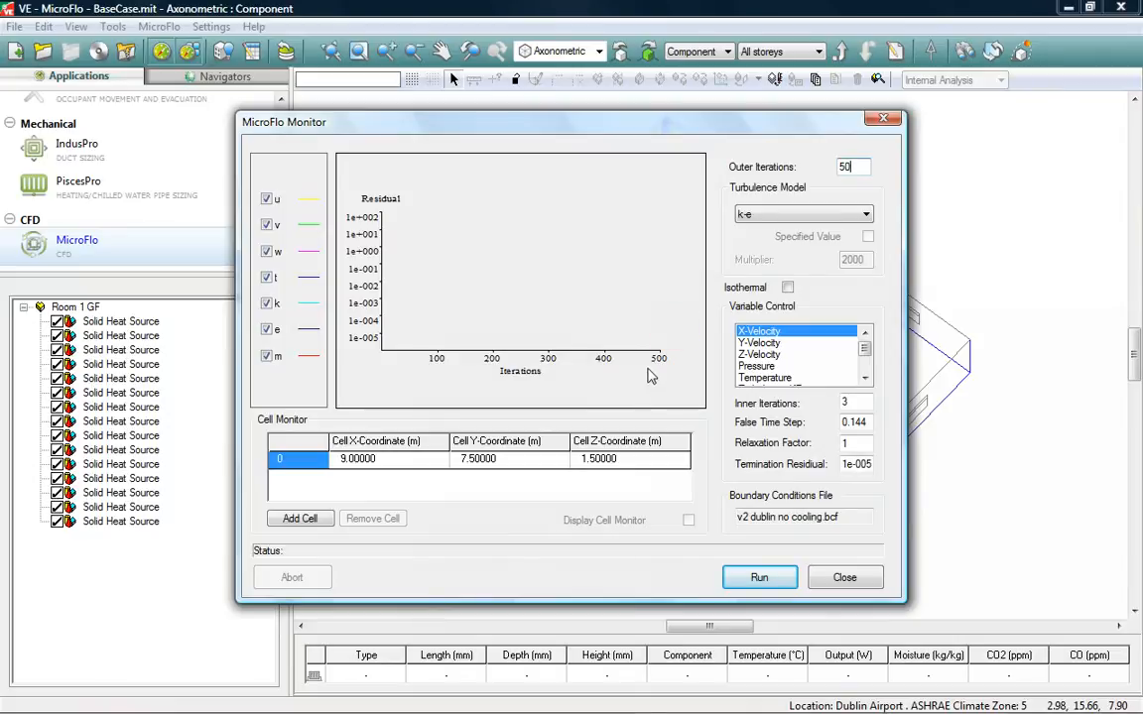
# Run the CFD simulation from the MicroFlo Monitor with its current 50 outer iterations and k-e turbulence model
pyautogui.click(744, 555)
pyautogui.click(763, 575)
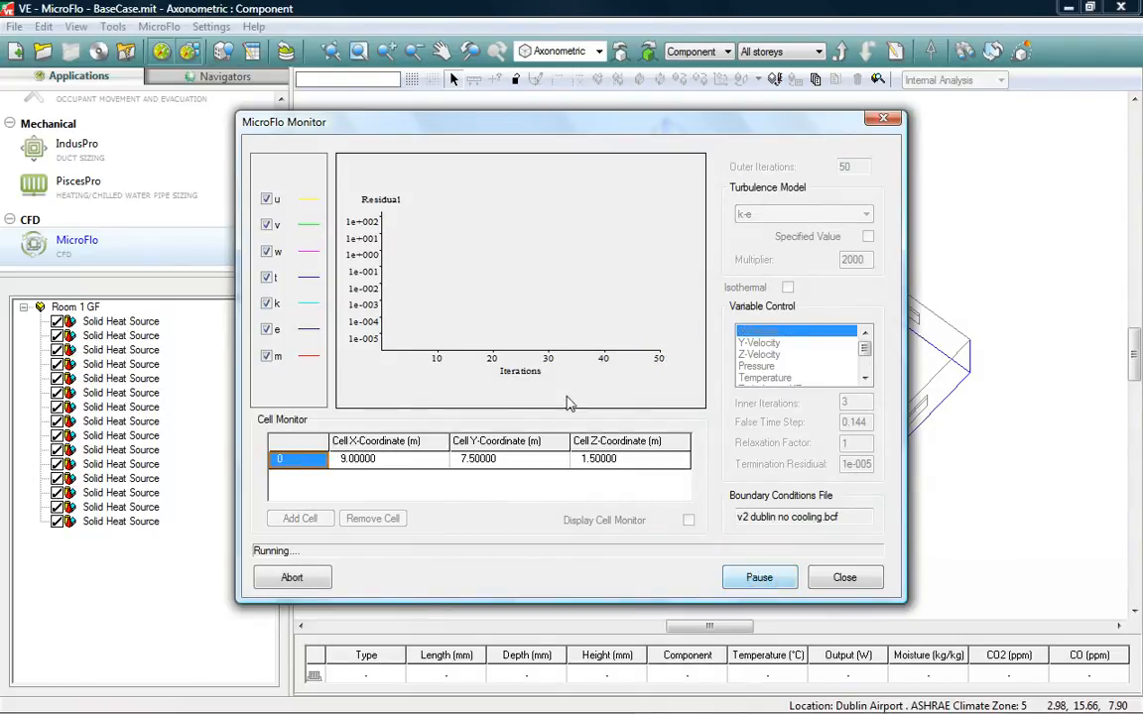
pyautogui.click(514, 355)
pyautogui.click(401, 290)
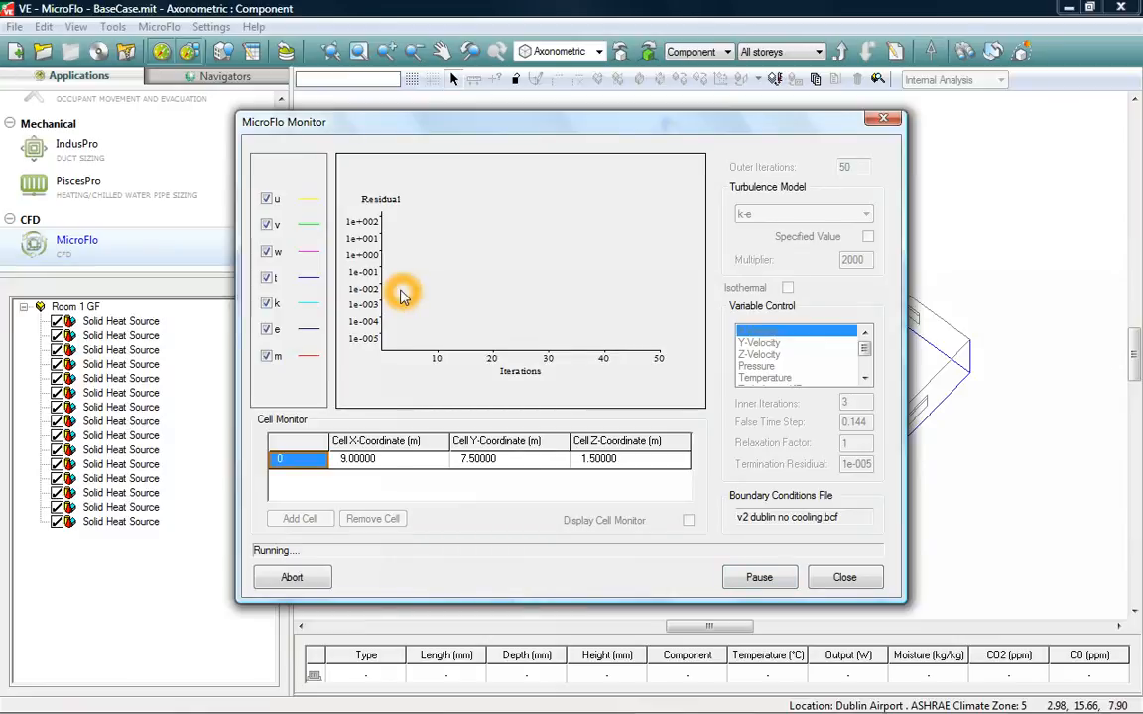